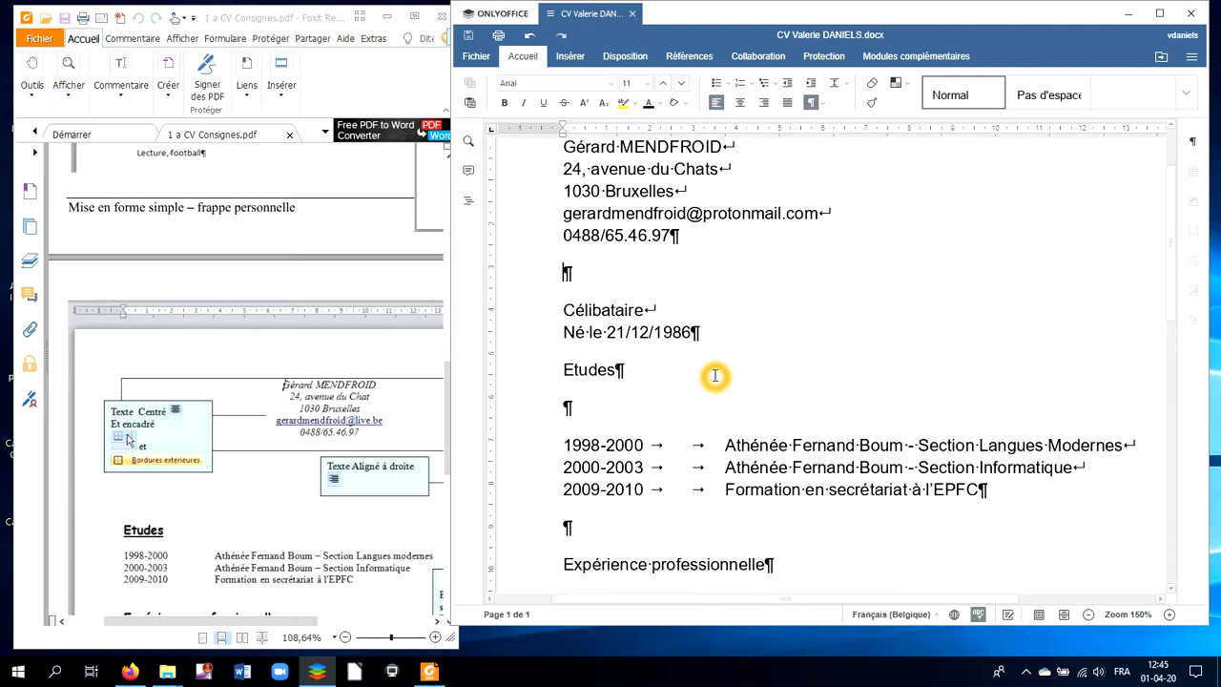
# Replace the line break after "Lu et parlé" in the Langues section with a paragraph break
pyautogui.scroll(-5, 715, 376)
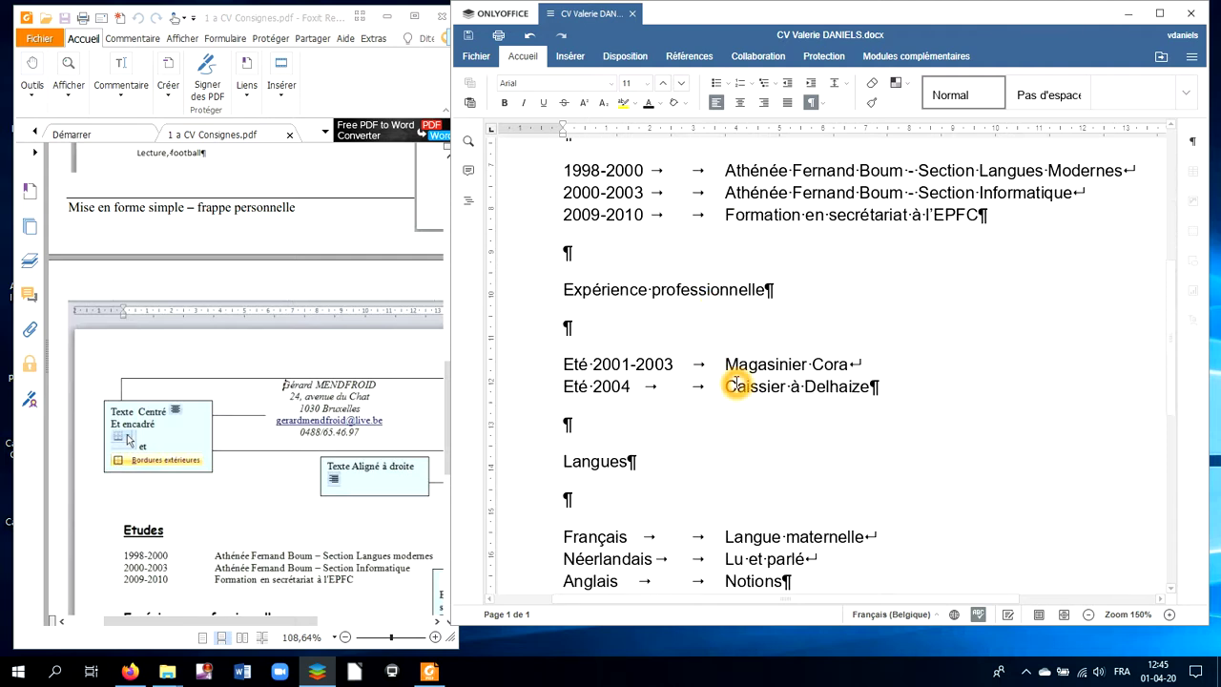
pyautogui.scroll(-3, 735, 380)
pyautogui.scroll(-2, 736, 383)
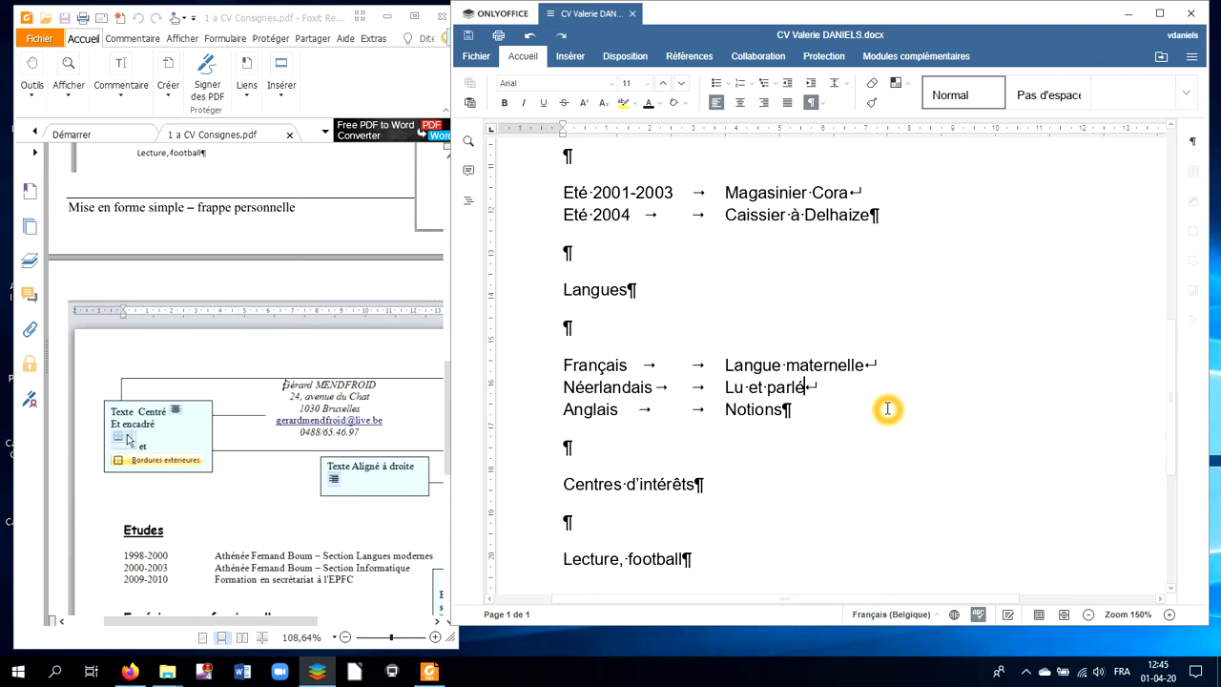
pyautogui.press('Delete')
pyautogui.press('Return')
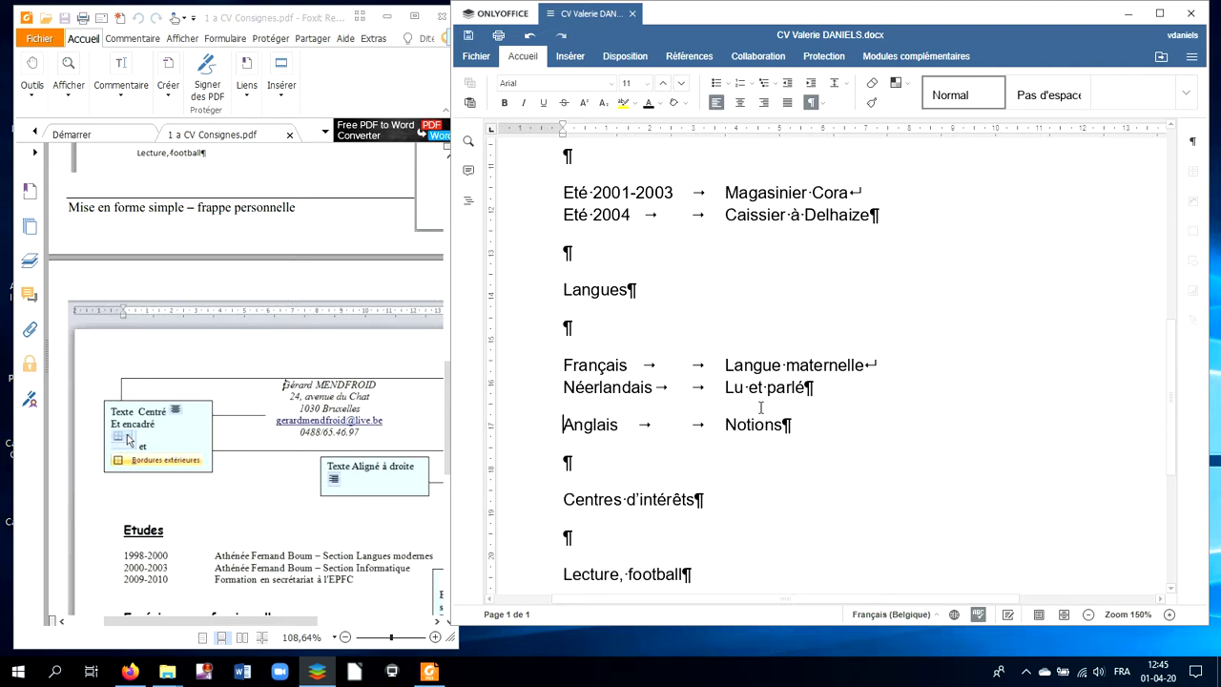
# Join the "Anglais" paragraph to the preceding line and separate them with a manual line break instead
pyautogui.click(564, 426)
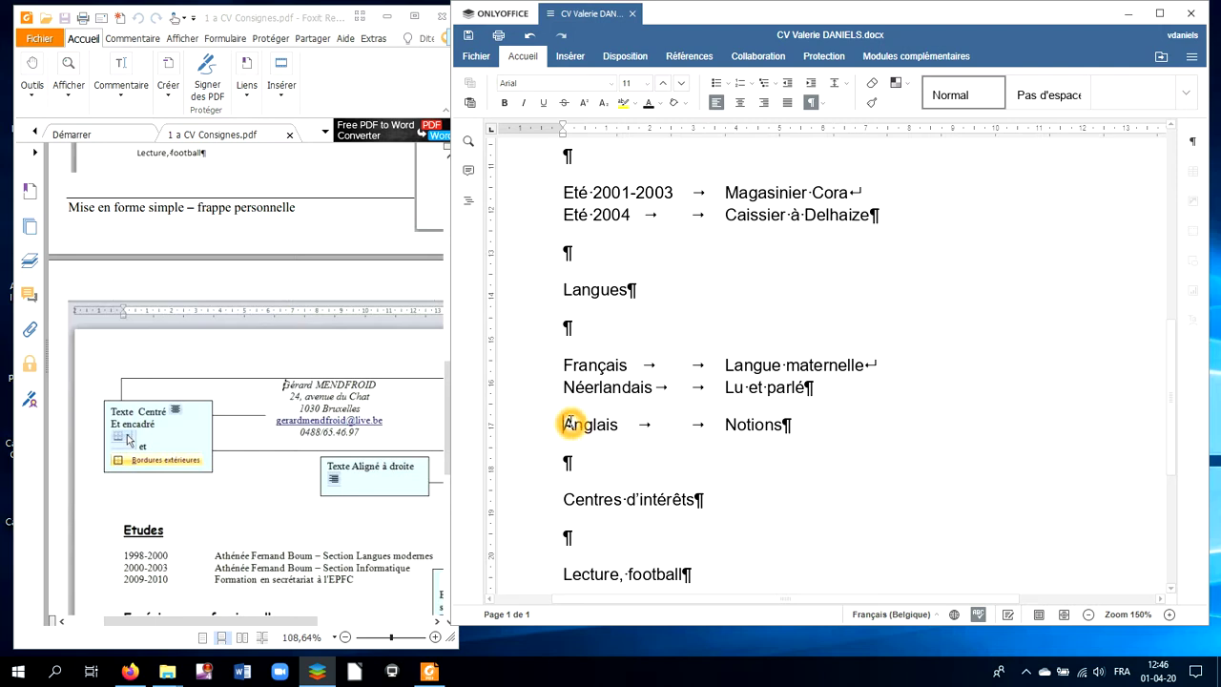
pyautogui.press('BackSpace')
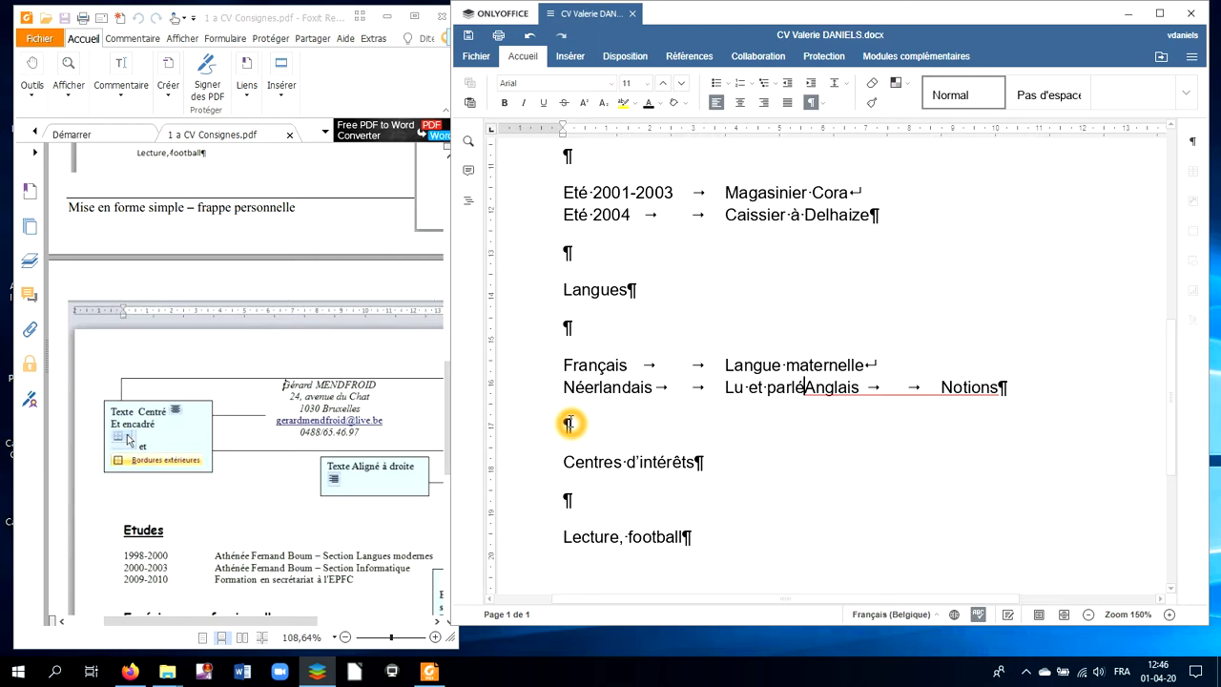
pyautogui.hotkey('shift', 'Return')
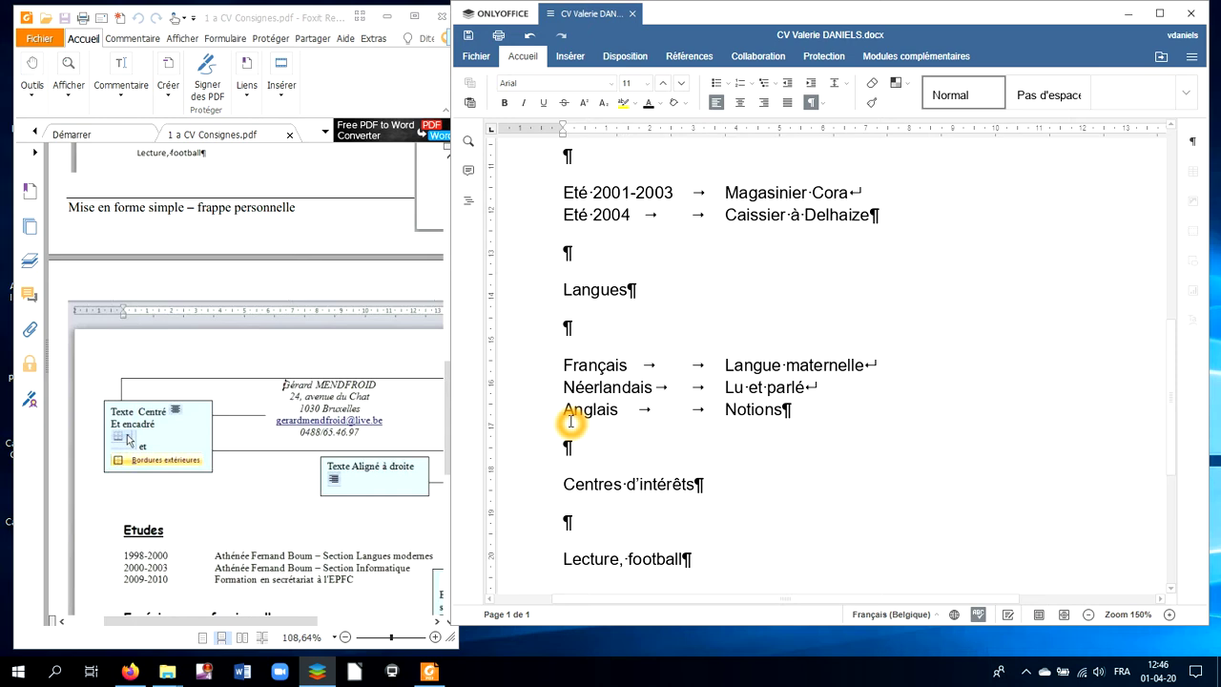
# Remove the manual line break after "Lu et parlé" and start a new paragraph before "Anglais"
pyautogui.click(825, 386)
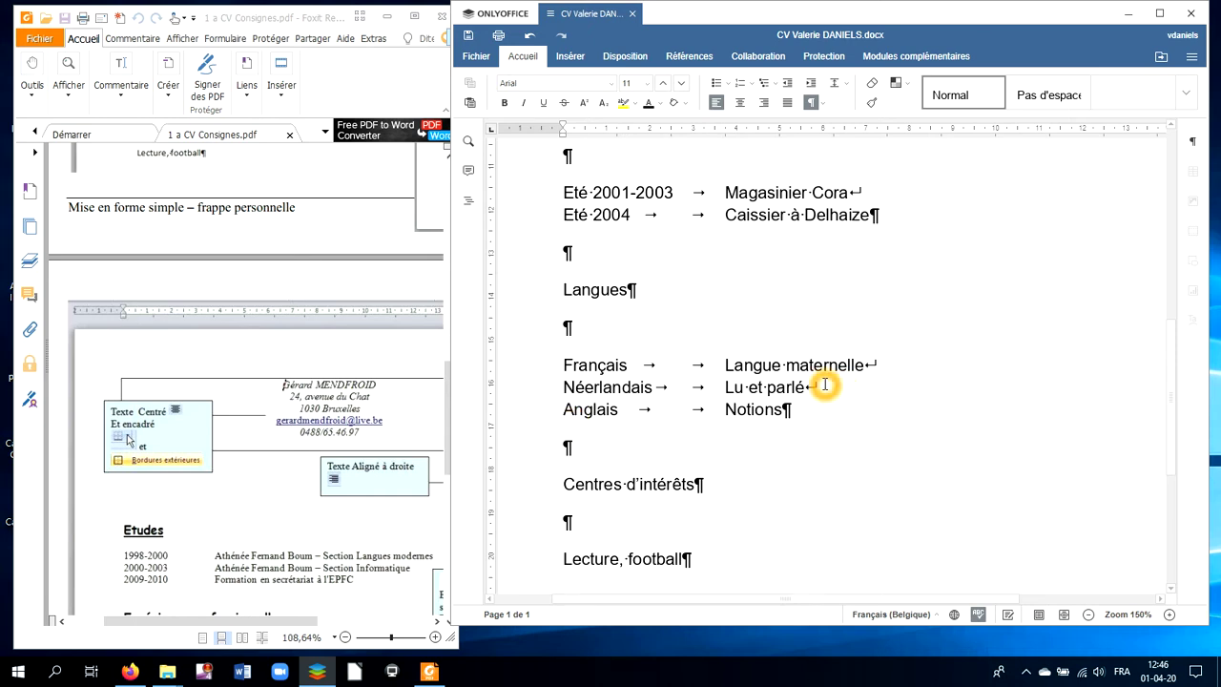
pyautogui.press('Delete')
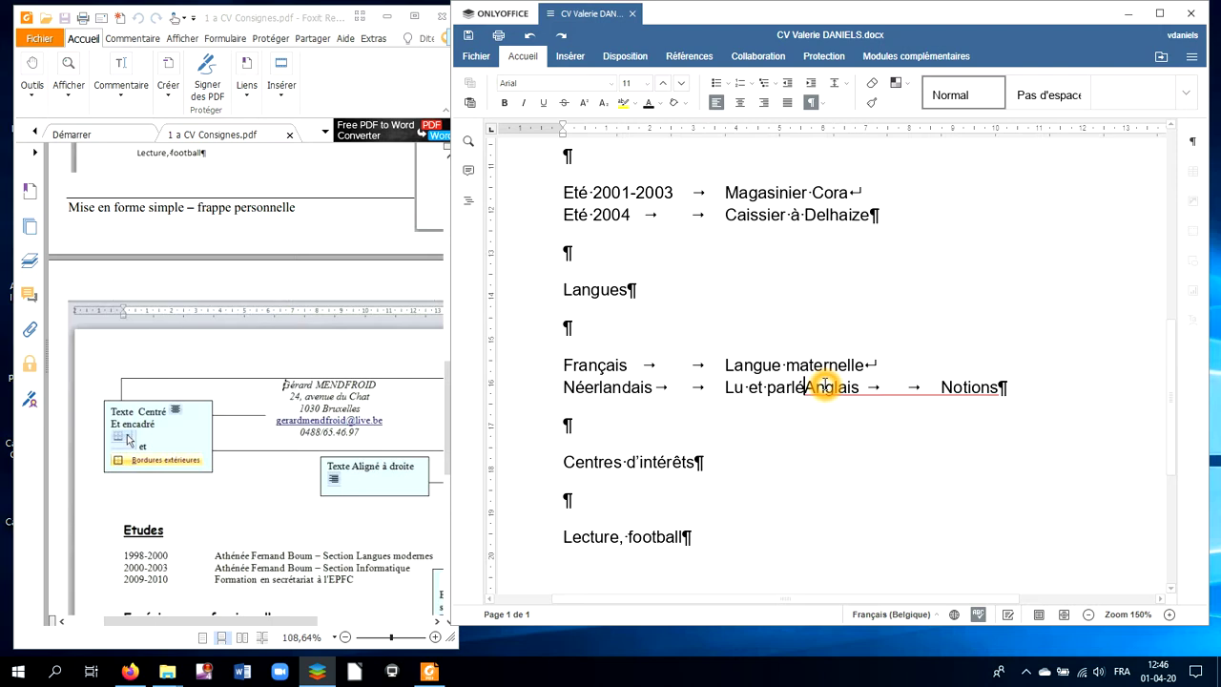
pyautogui.press('Return')
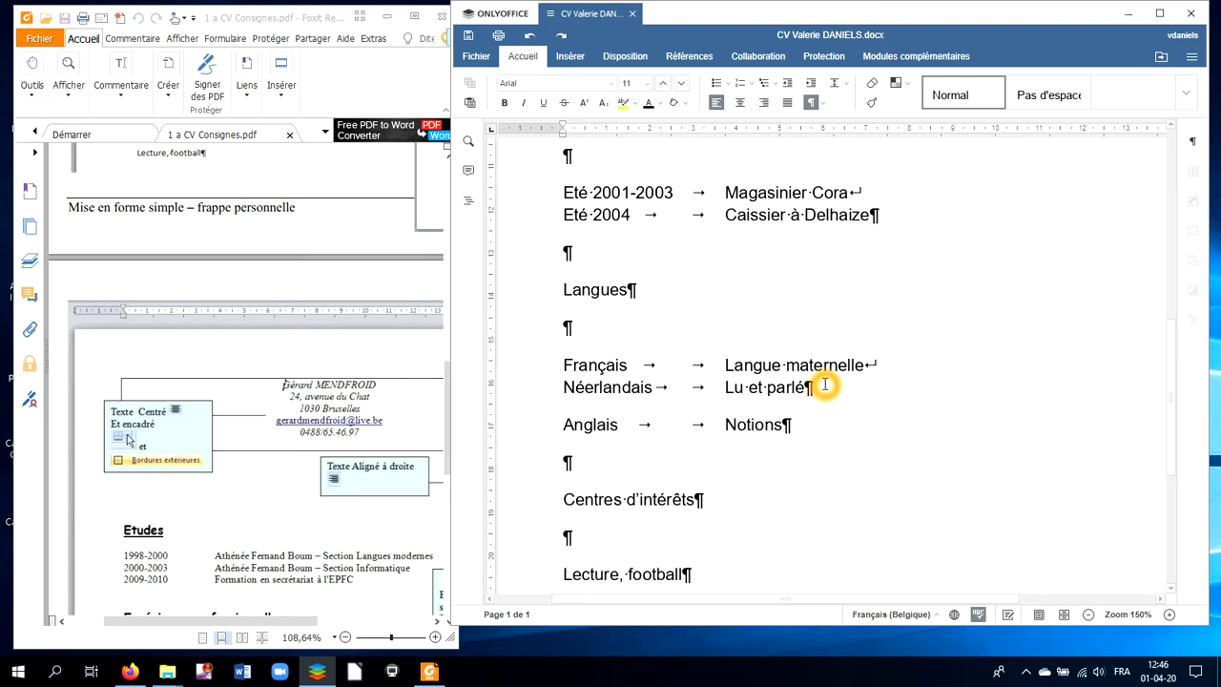
# Hide the nonprinting characters in the CV, and show them again
pyautogui.click(822, 385)
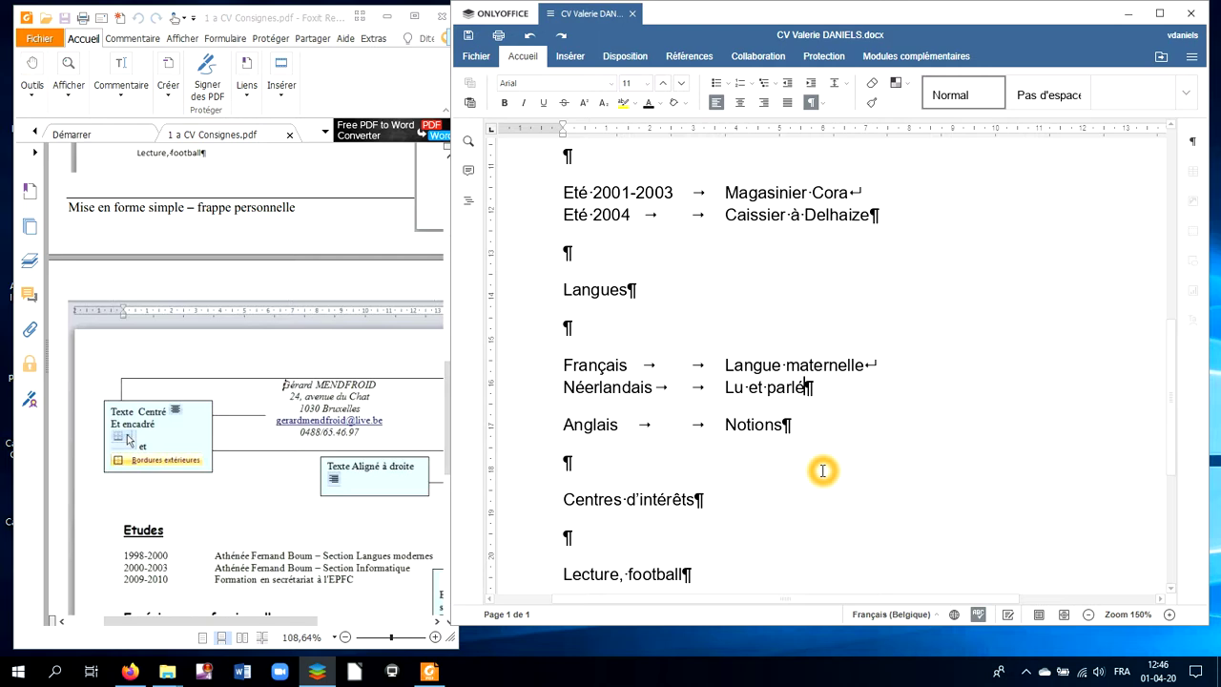
pyautogui.click(816, 104)
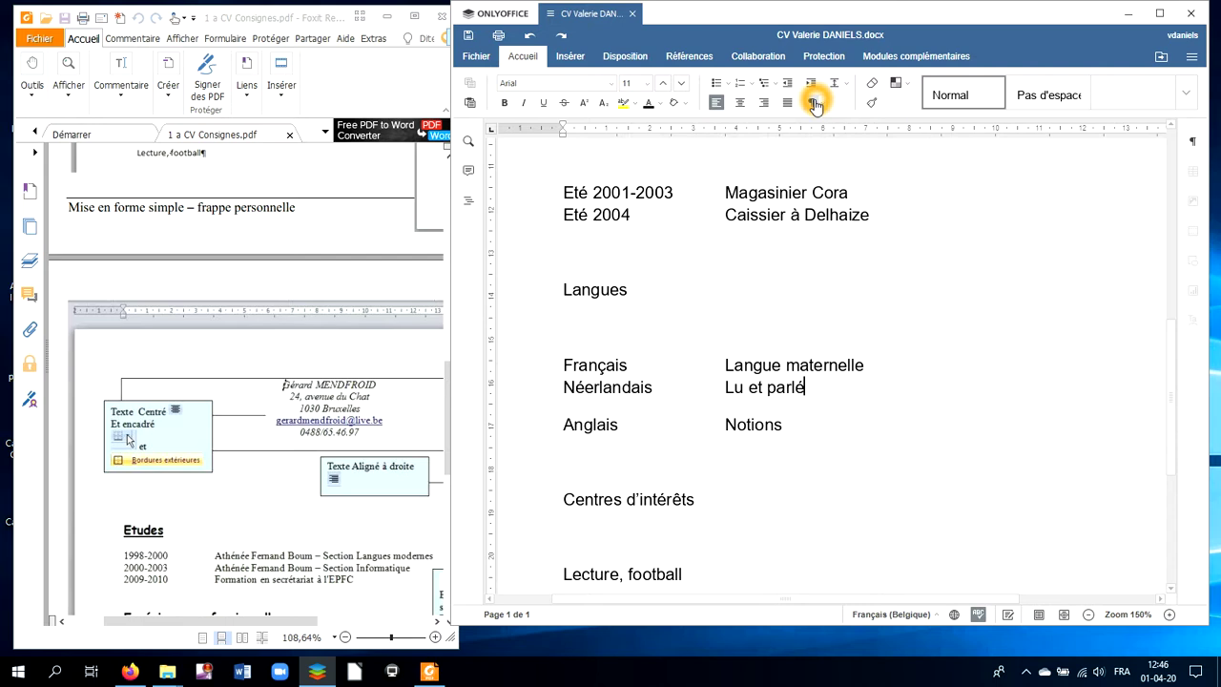
pyautogui.click(816, 104)
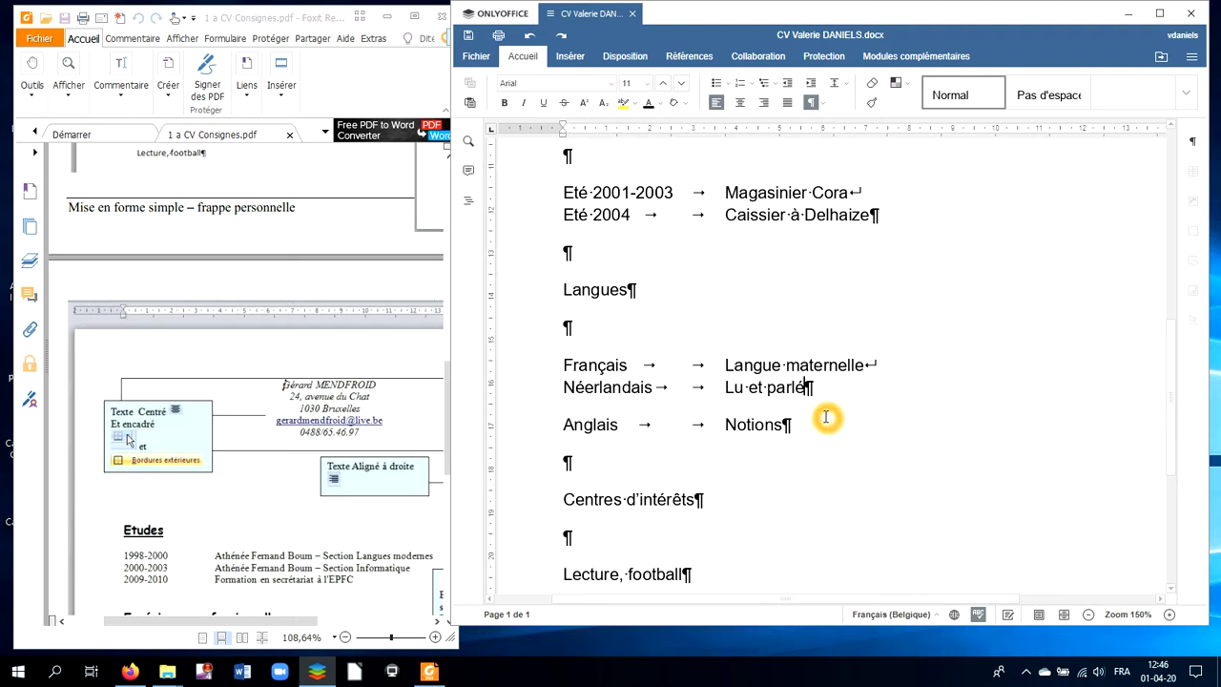
# Remove the paragraph break after "Lu et parlé" and insert a manual line break before "Anglais"
pyautogui.click(806, 385)
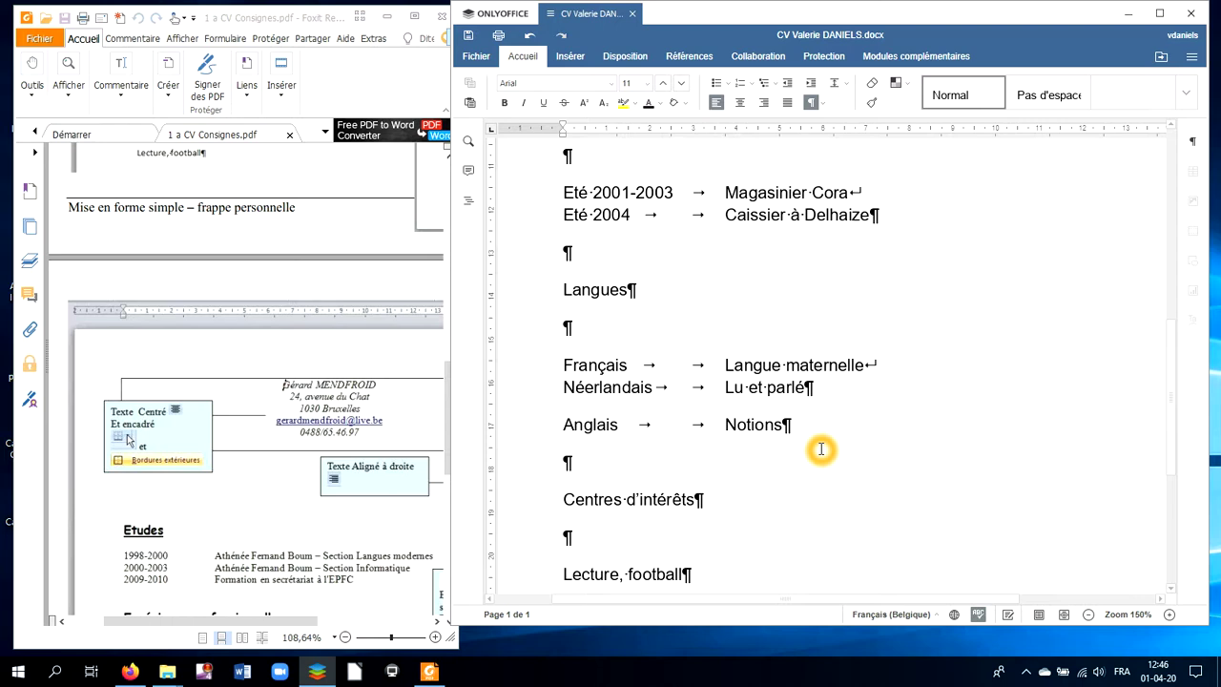
pyautogui.press('Delete')
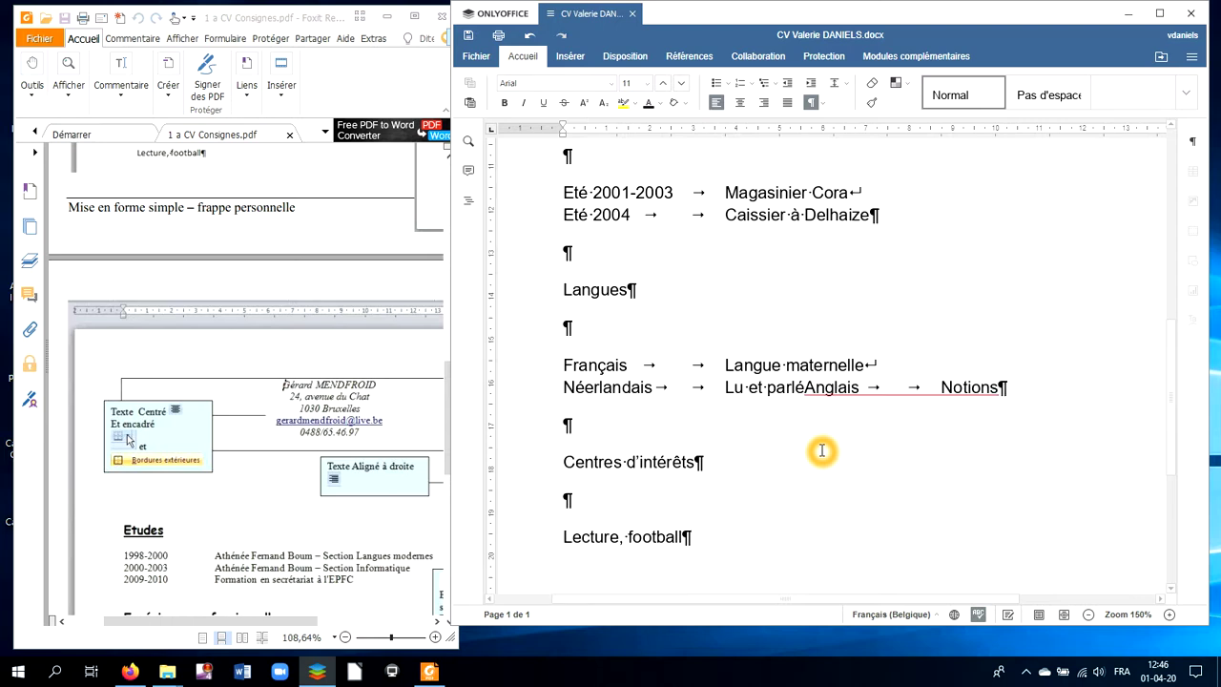
pyautogui.hotkey('shift', 'Return')
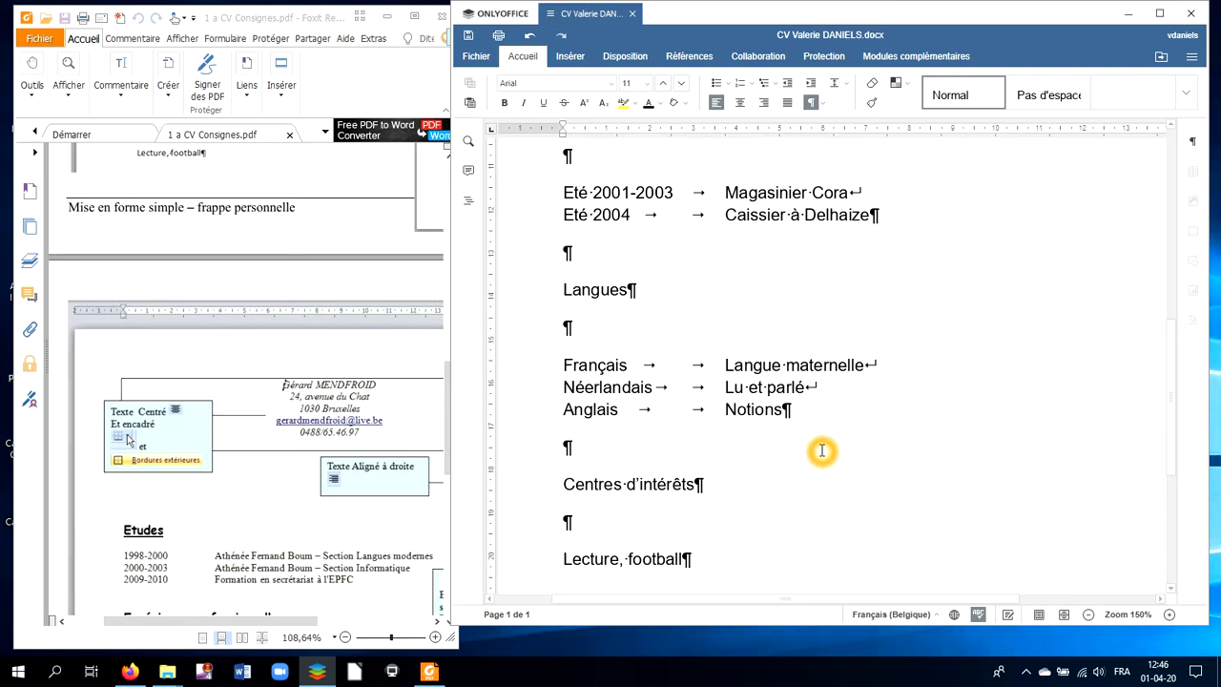
# Save the CV document under its existing file name
pyautogui.click(822, 448)
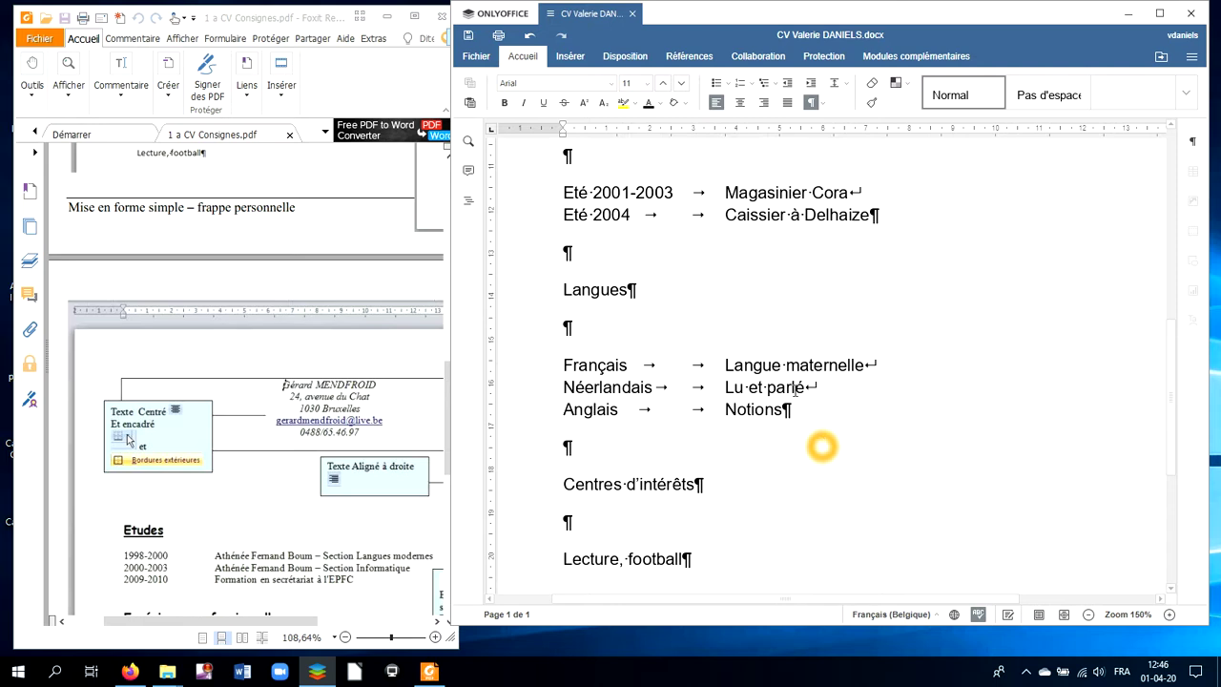
pyautogui.click(796, 388)
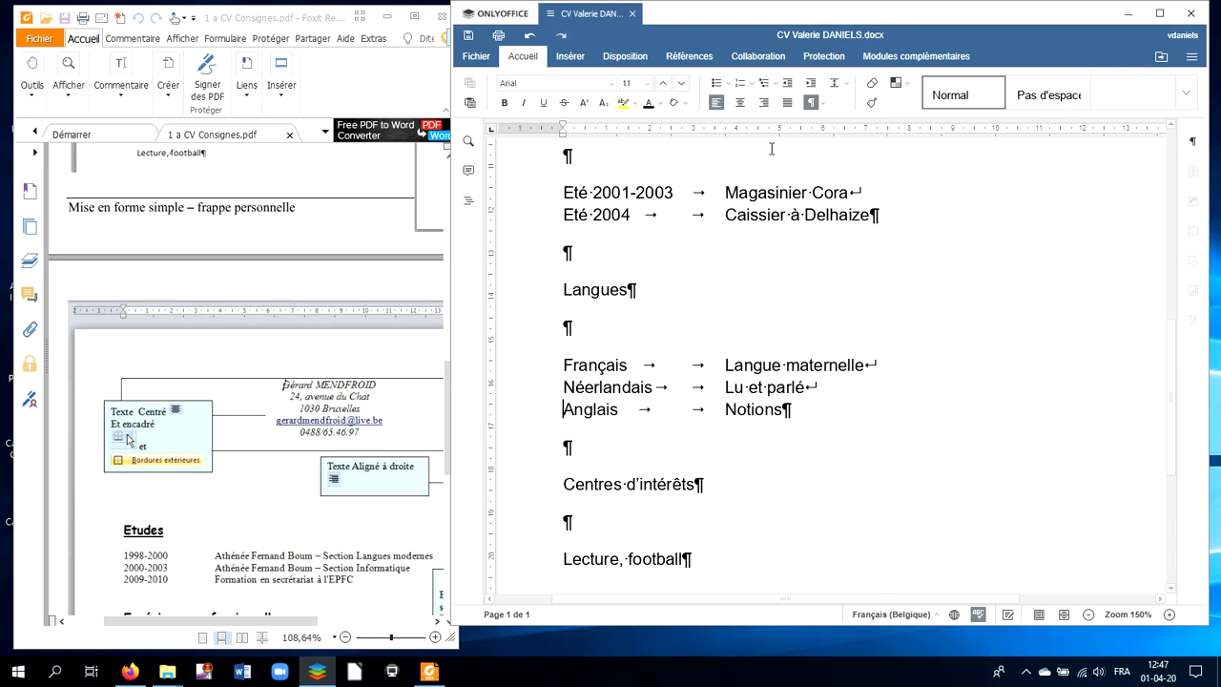
pyautogui.click(797, 30)
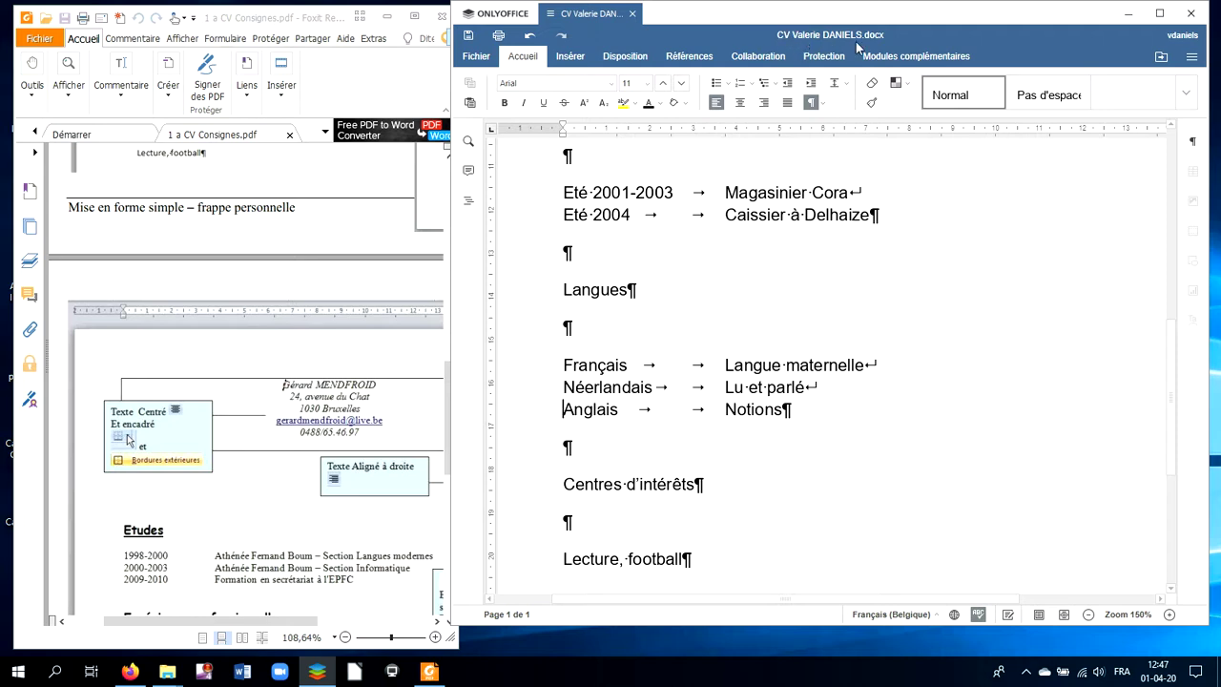
pyautogui.click(783, 34)
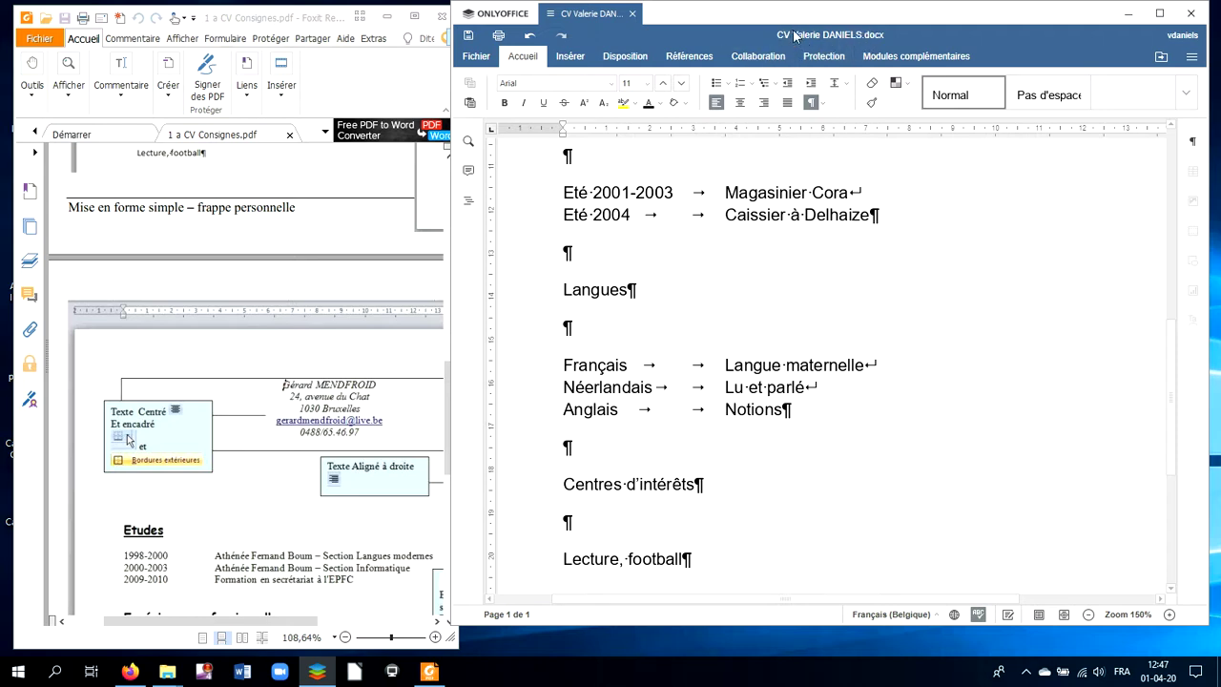
pyautogui.click(872, 31)
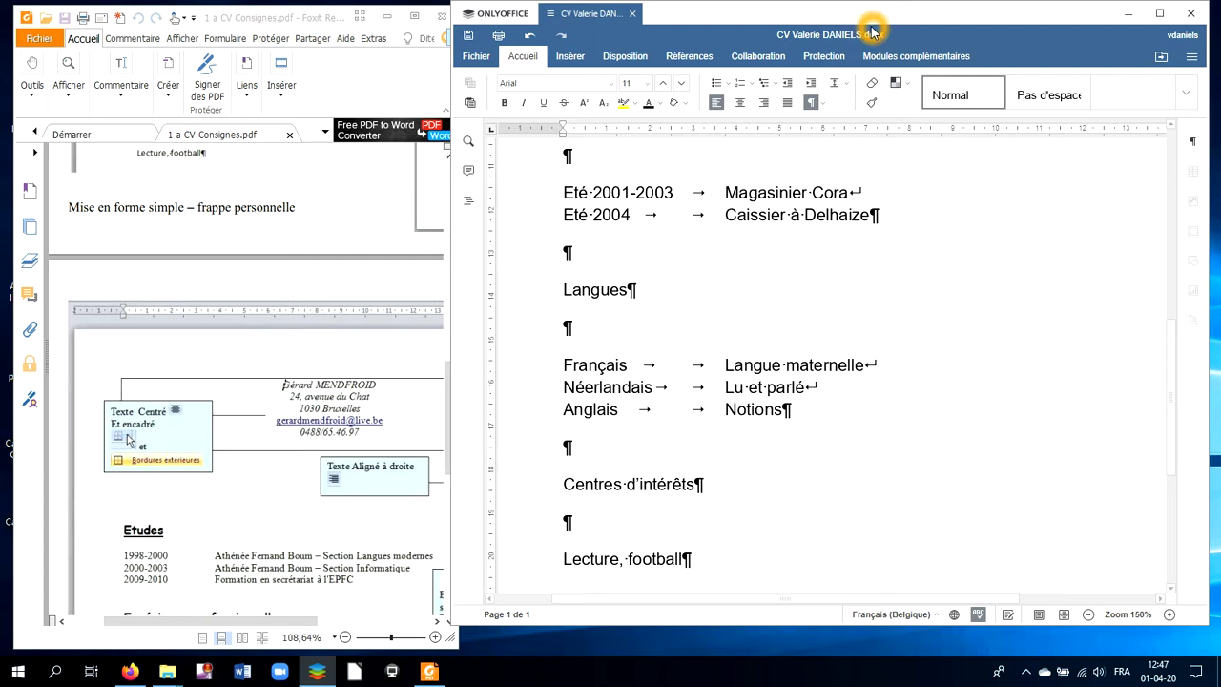
pyautogui.click(826, 266)
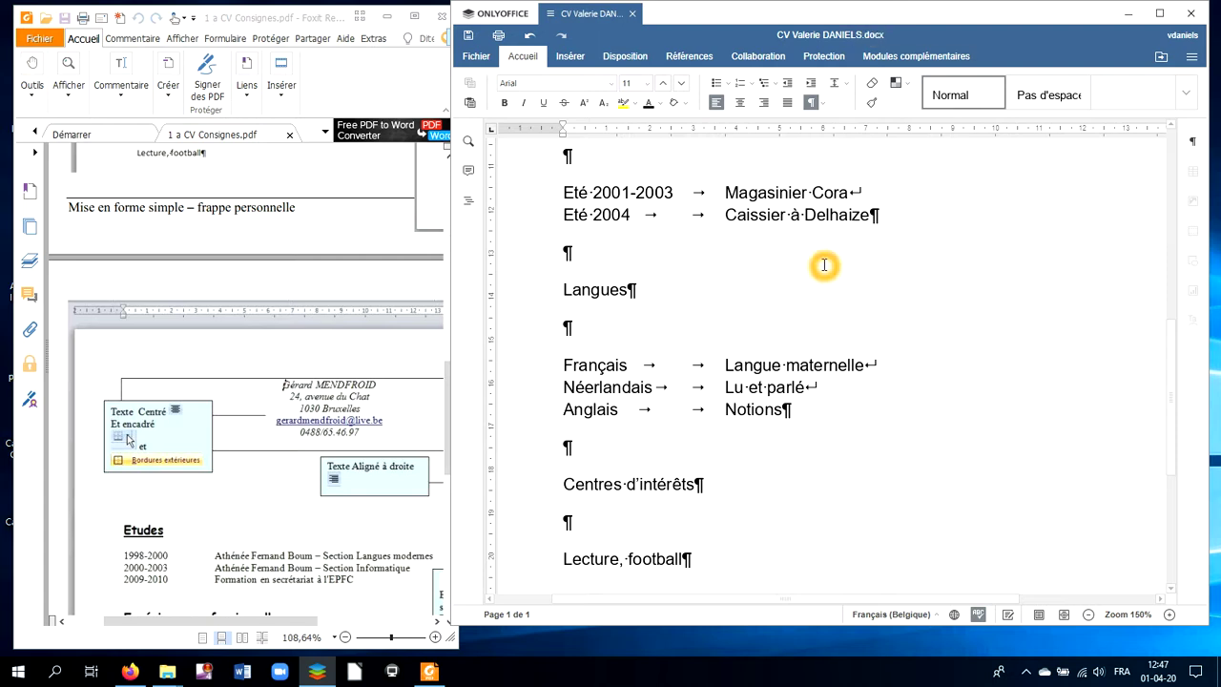
pyautogui.hotkey('ctrl', 's')
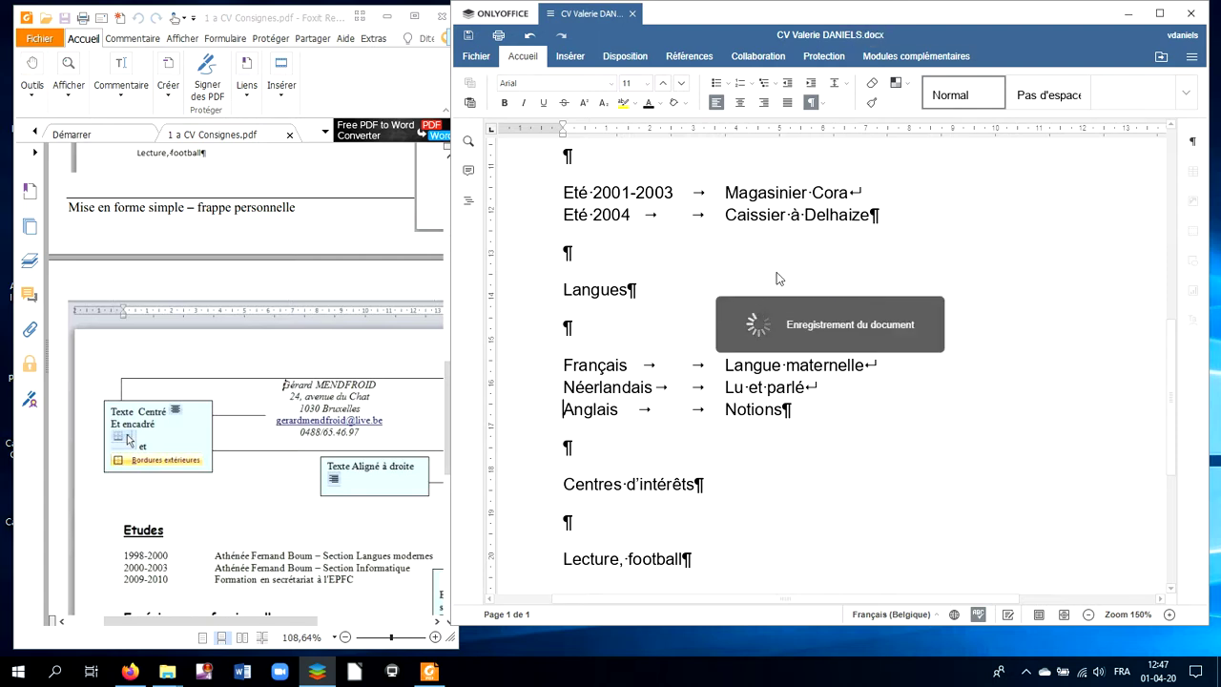
pyautogui.click(807, 349)
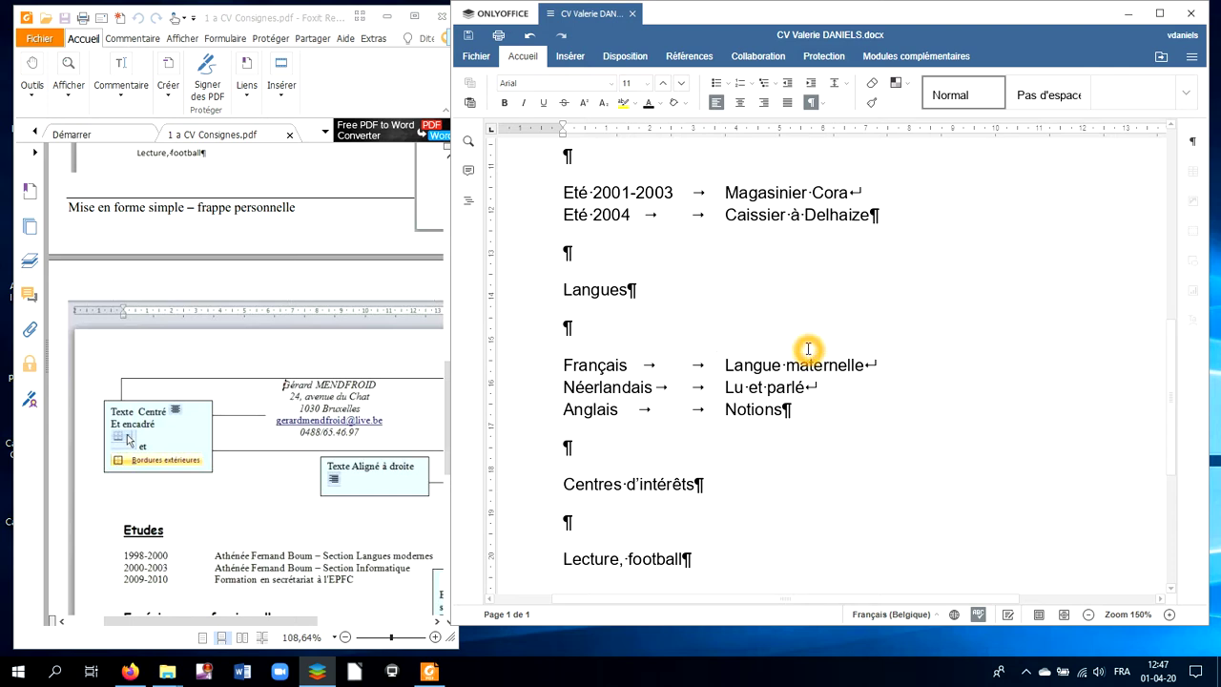
# Select the five-line contact details block at the start of the CV, from the name through the phone number
pyautogui.scroll(-5, 801, 368)
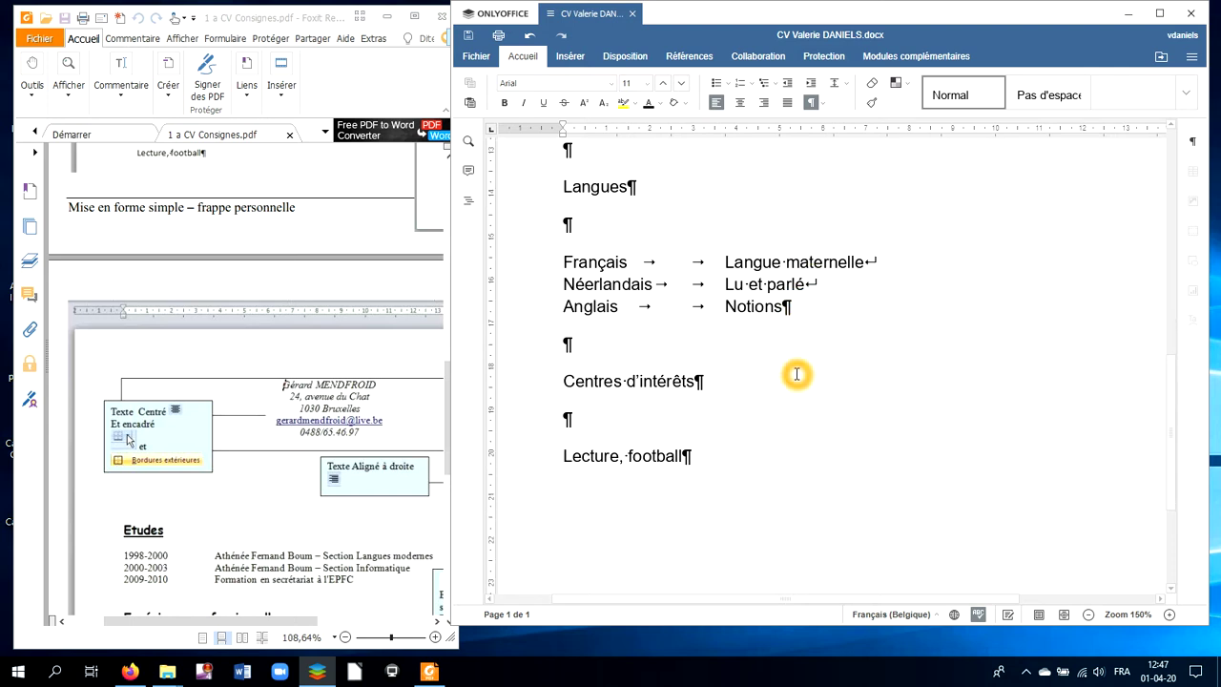
pyautogui.scroll(1, 796, 376)
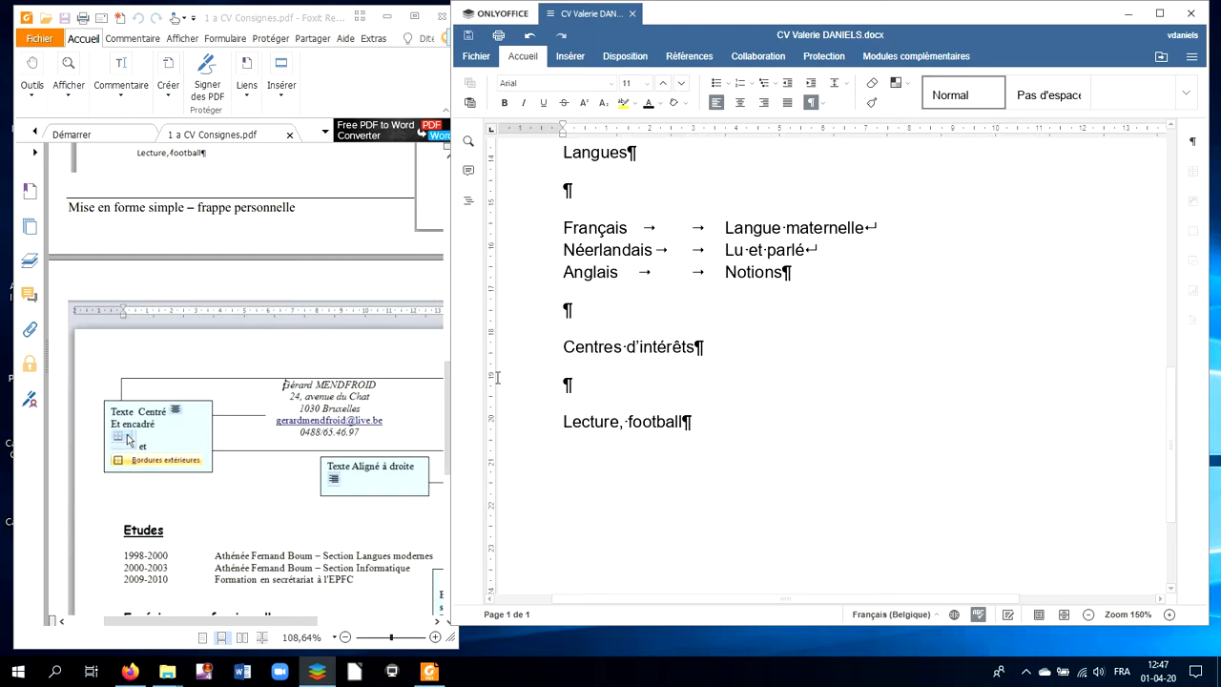
pyautogui.click(401, 418)
pyautogui.click(402, 420)
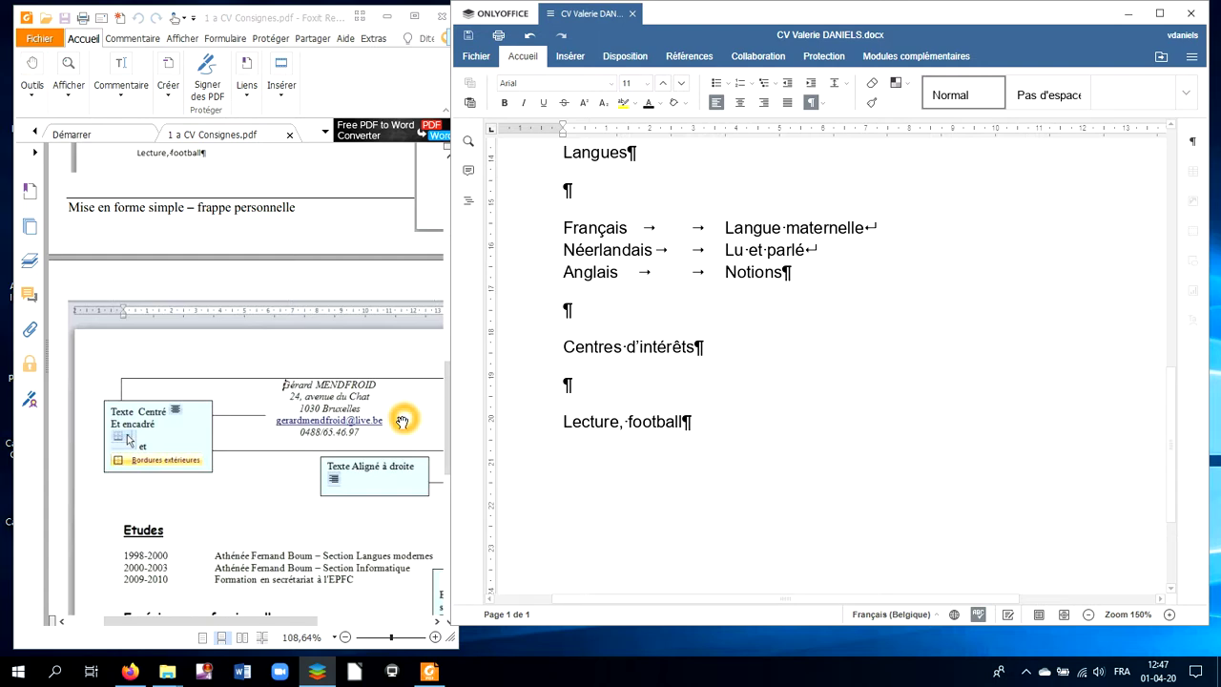
pyautogui.scroll(15, 668, 315)
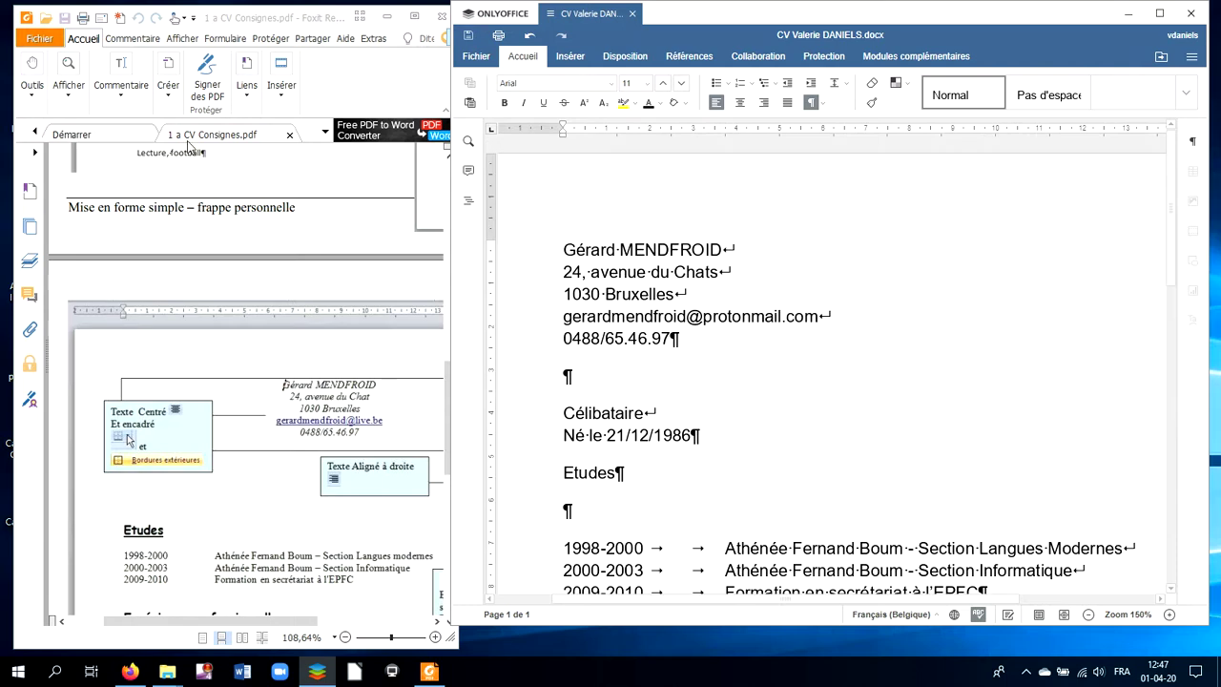
pyautogui.click(609, 317)
pyautogui.click(337, 397)
pyautogui.click(559, 251)
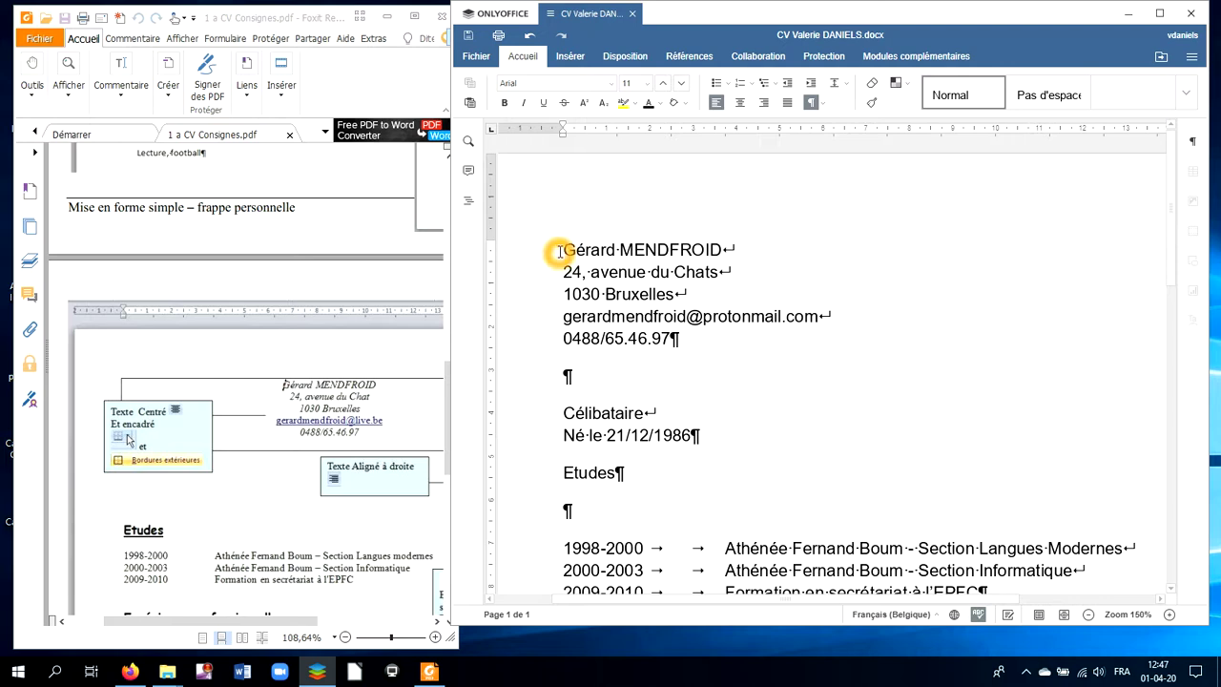
pyautogui.moveTo(559, 251); pyautogui.dragTo(673, 338)
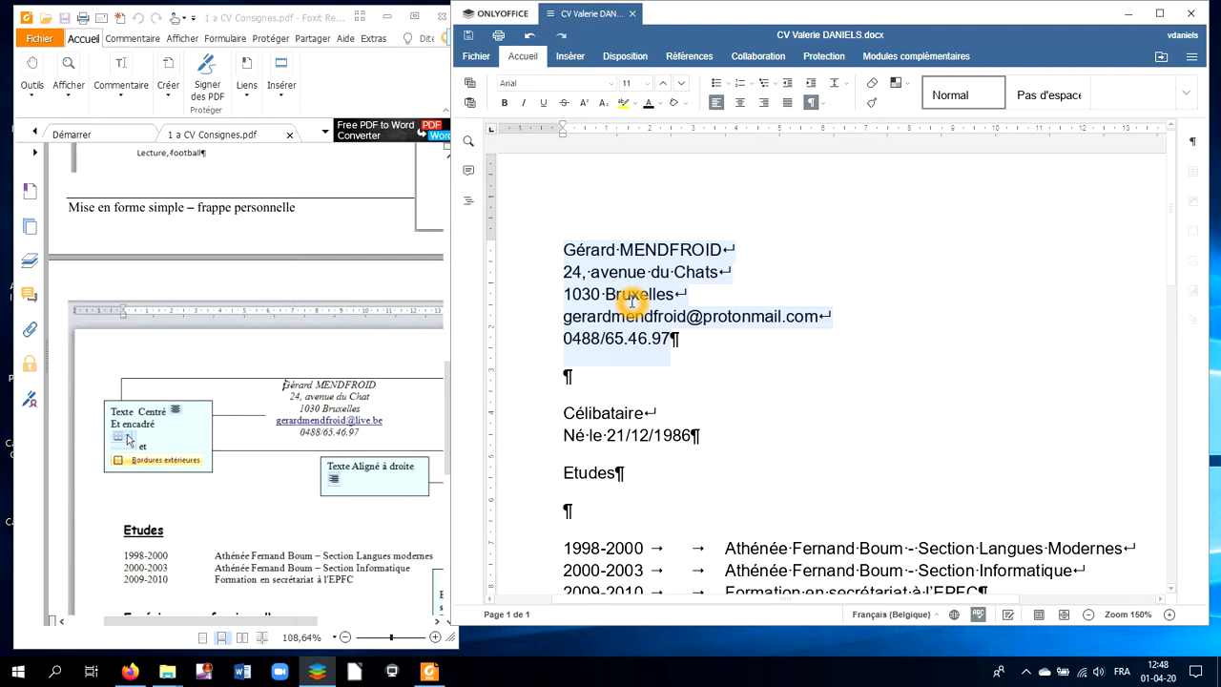
# Try replacing the selected contact details with the letter "a", and undo the replacement
pyautogui.write('a')
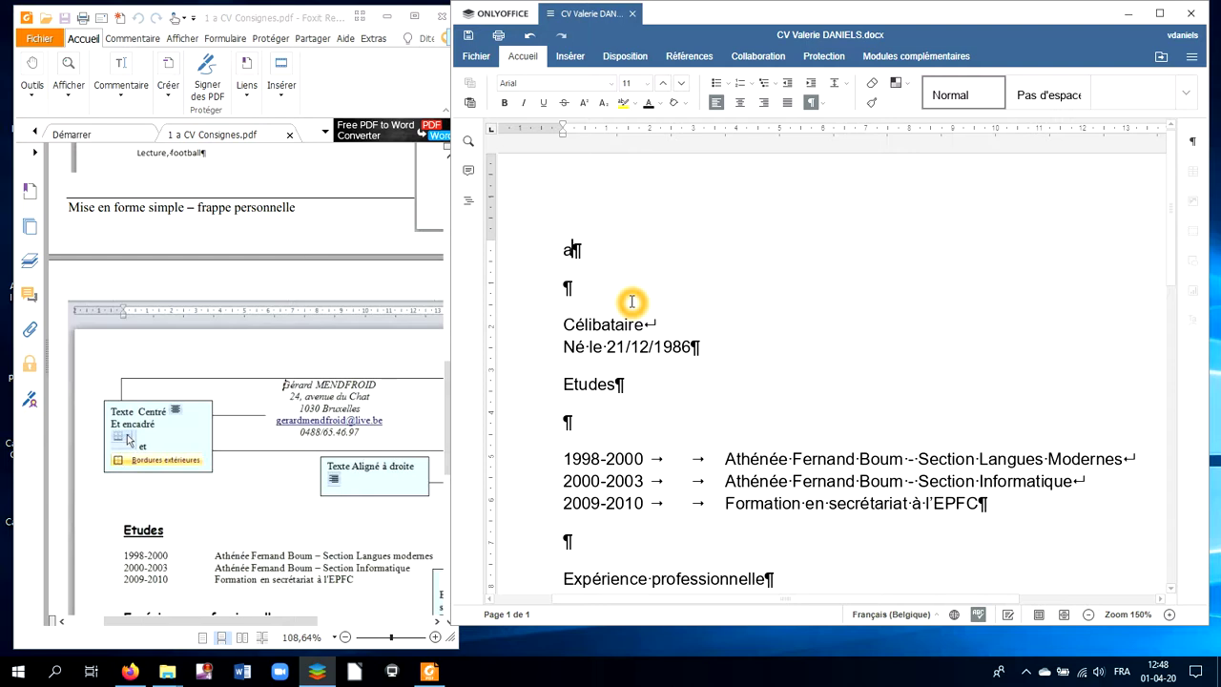
pyautogui.hotkey('ctrl', 'z')
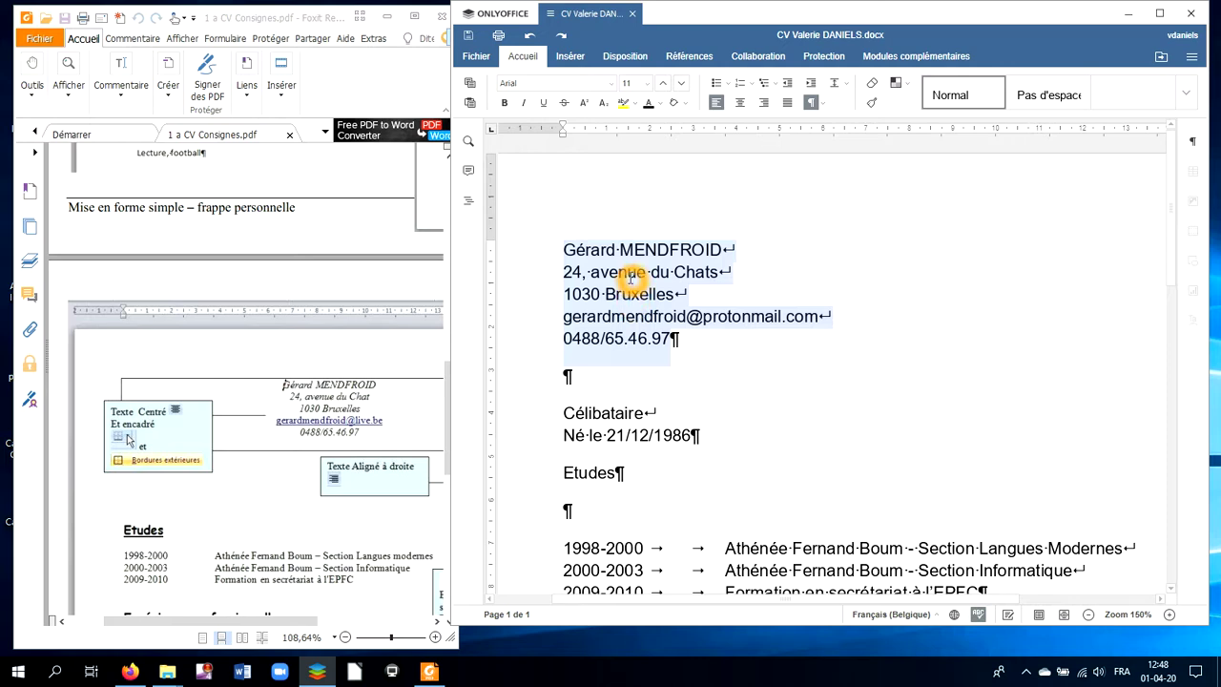
# Try moving the selected contact details above "Célibataire" and then below the "Etudes" heading, and undo both moves
pyautogui.moveTo(654, 336); pyautogui.dragTo(673, 384)
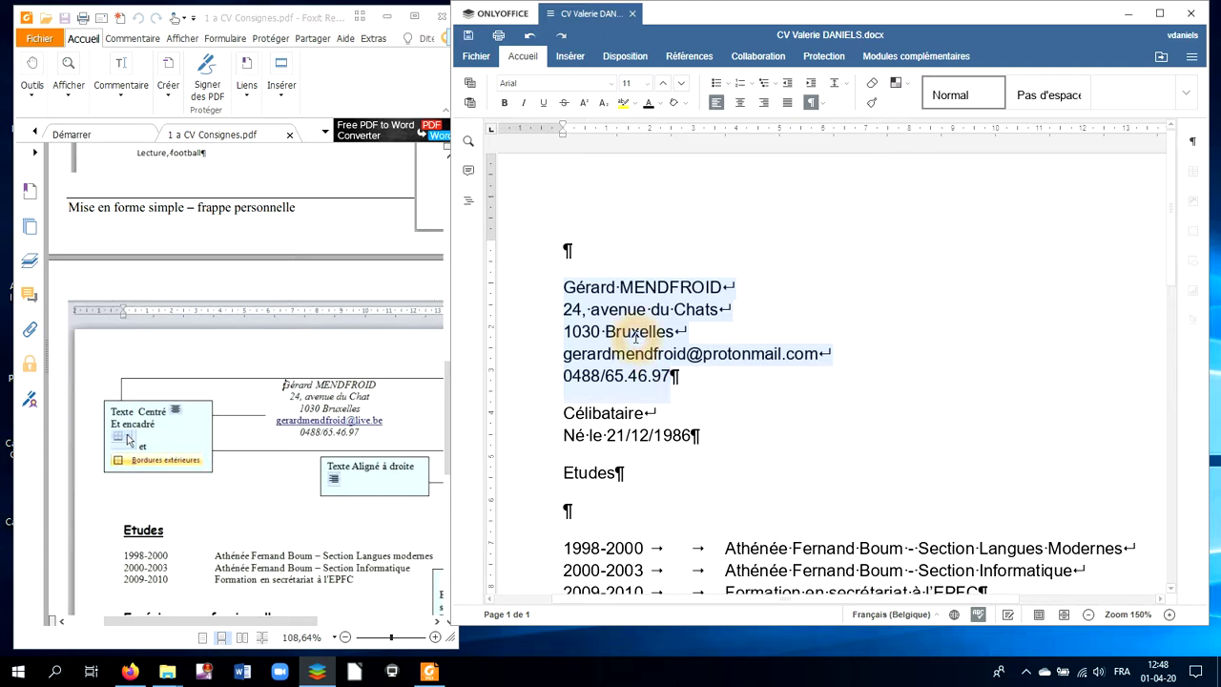
pyautogui.moveTo(756, 510); pyautogui.dragTo(772, 537)
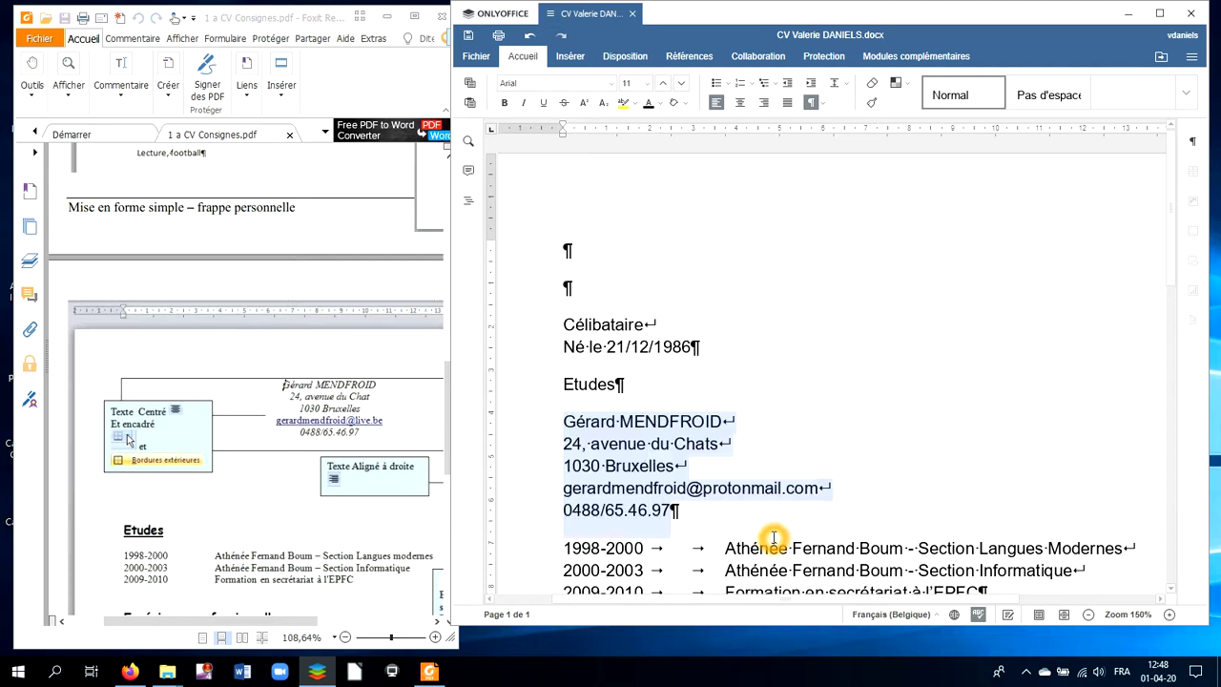
pyautogui.moveTo(625, 444); pyautogui.dragTo(625, 444)
pyautogui.hotkey('ctrl', 'z')
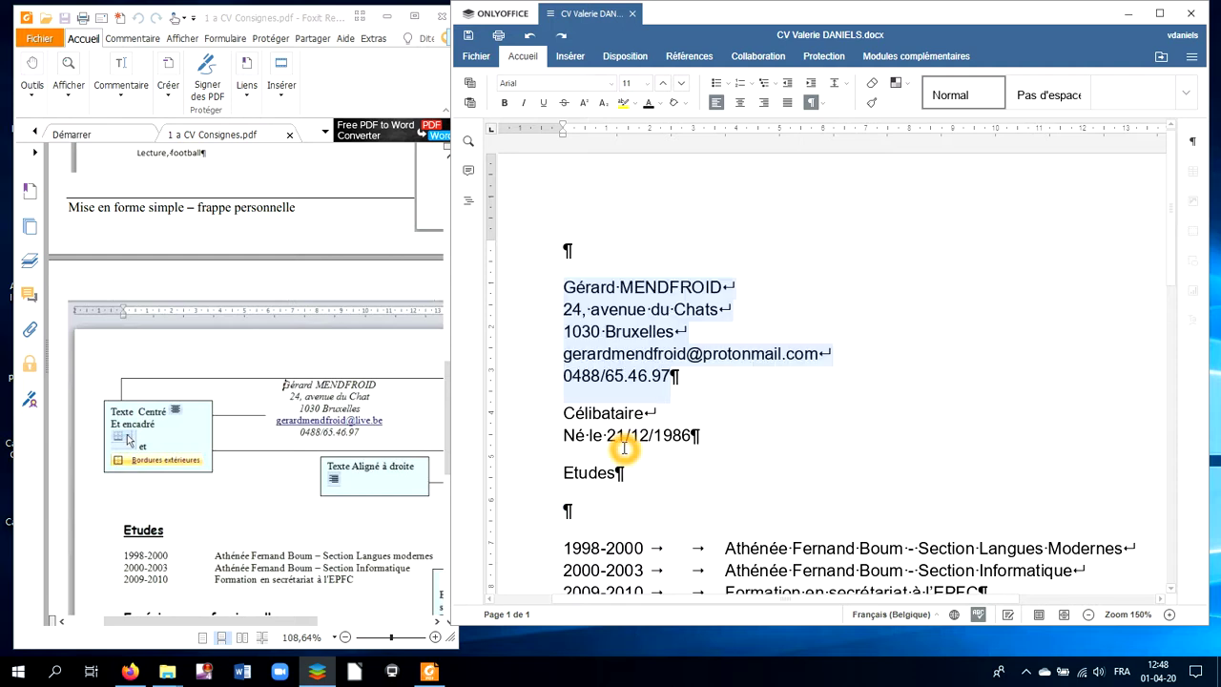
pyautogui.hotkey('ctrl', 'z')
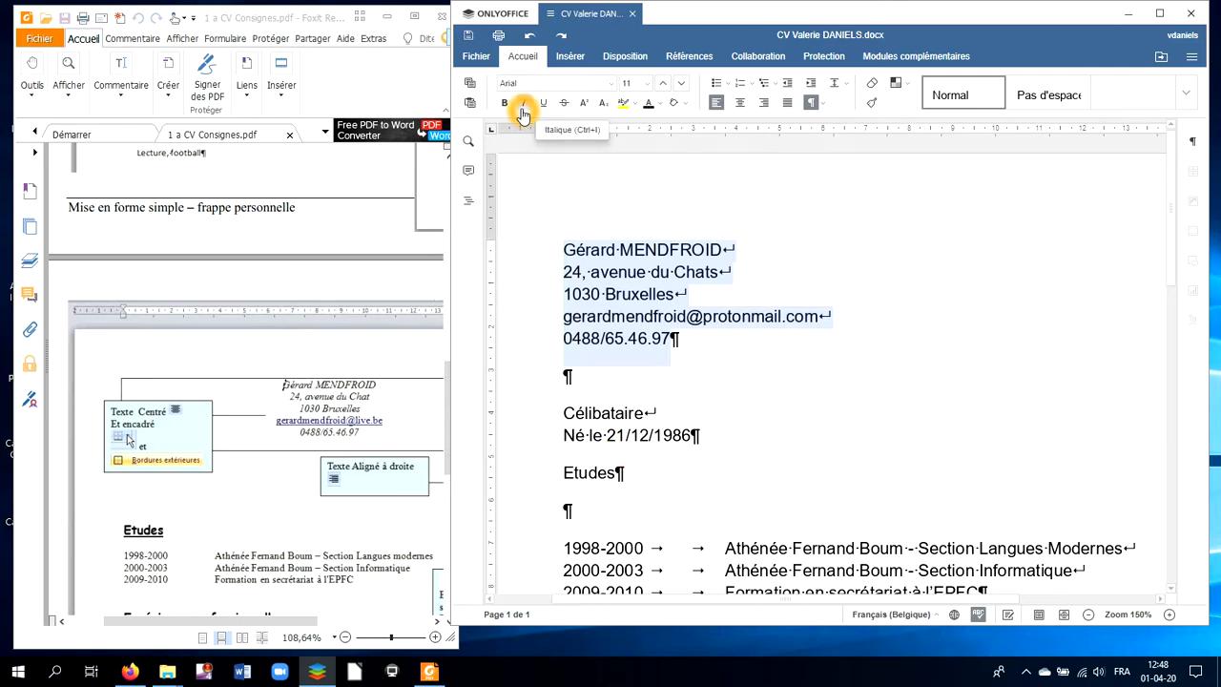
# Italicize the five selected contact details lines, from the name through the phone number
pyautogui.click(521, 111)
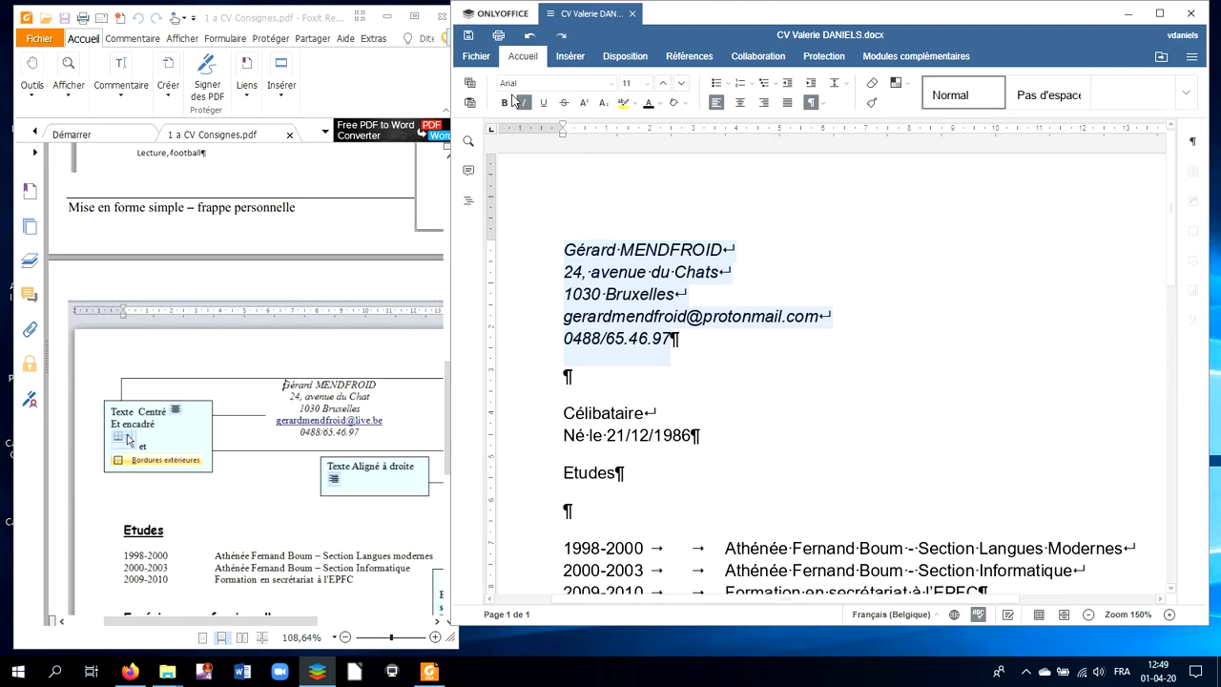
pyautogui.click(626, 273)
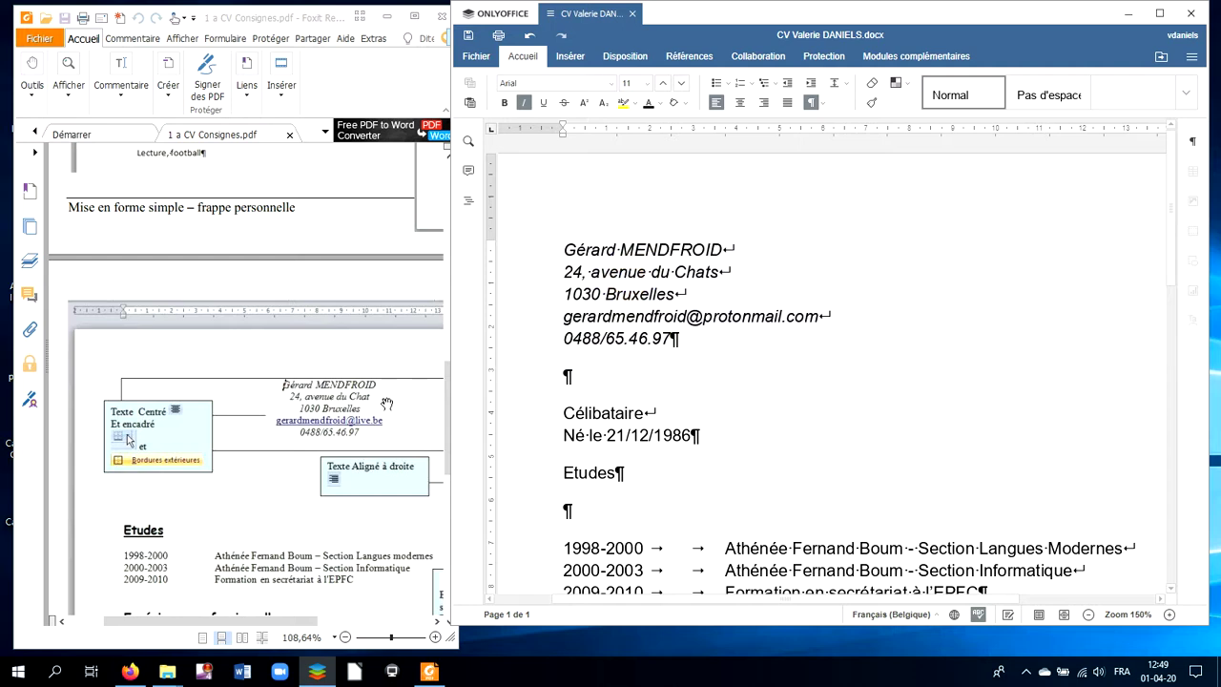
pyautogui.click(728, 318)
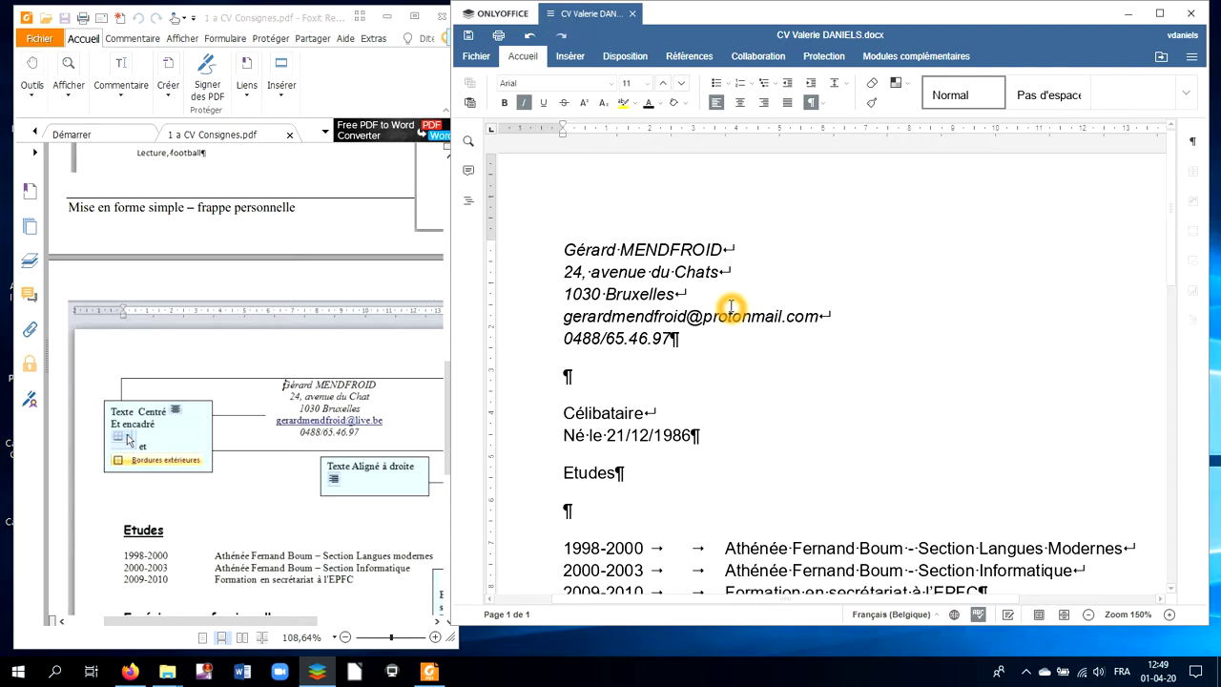
# Change the font of the entire CV to Times New Roman, then clear the selection
pyautogui.hotkey('ctrl', 'a')
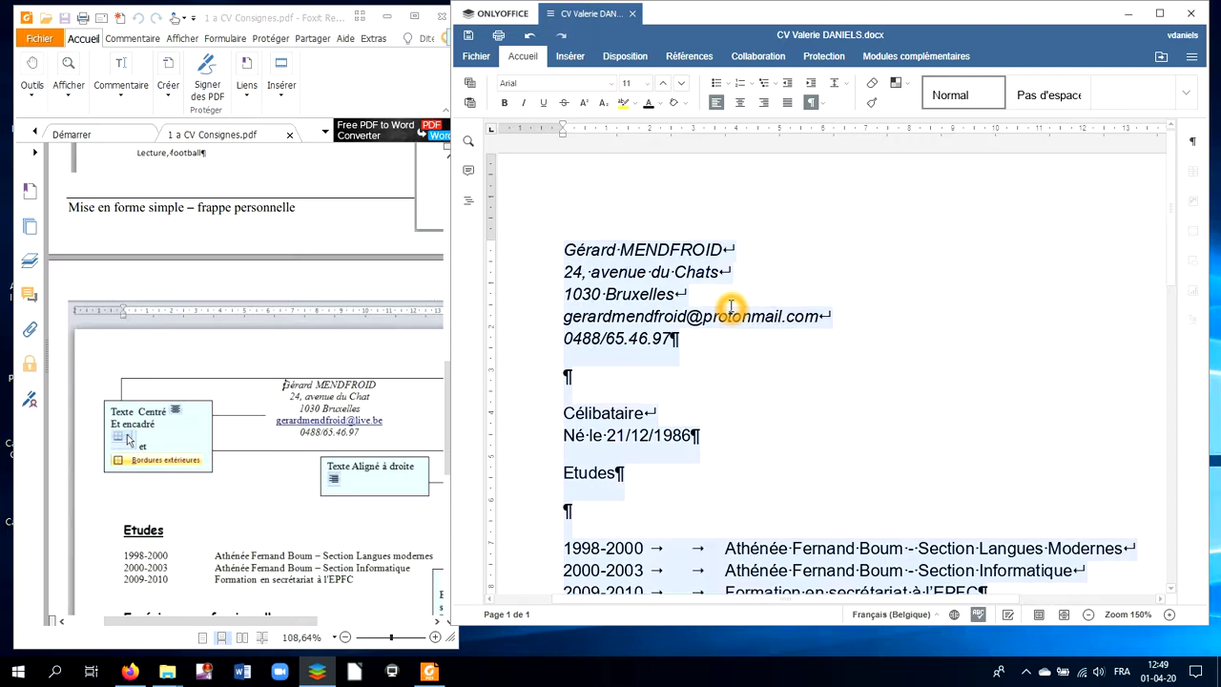
pyautogui.scroll(-5, 744, 358)
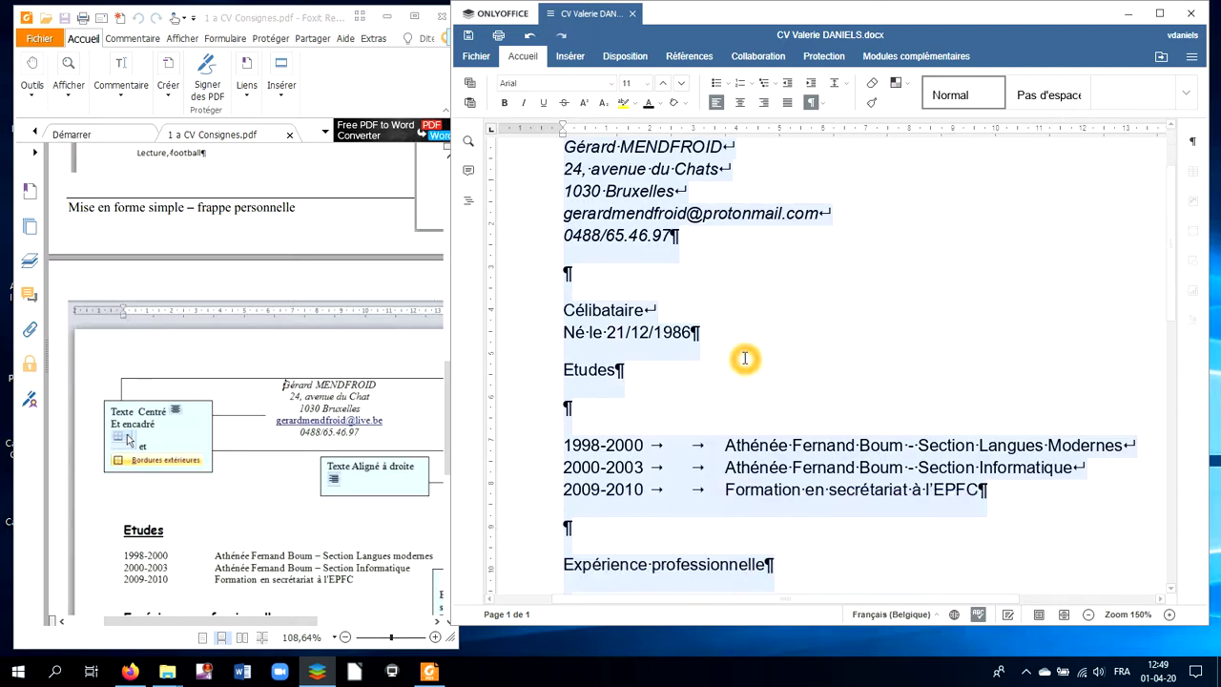
pyautogui.scroll(5, 745, 359)
pyautogui.scroll(1, 745, 359)
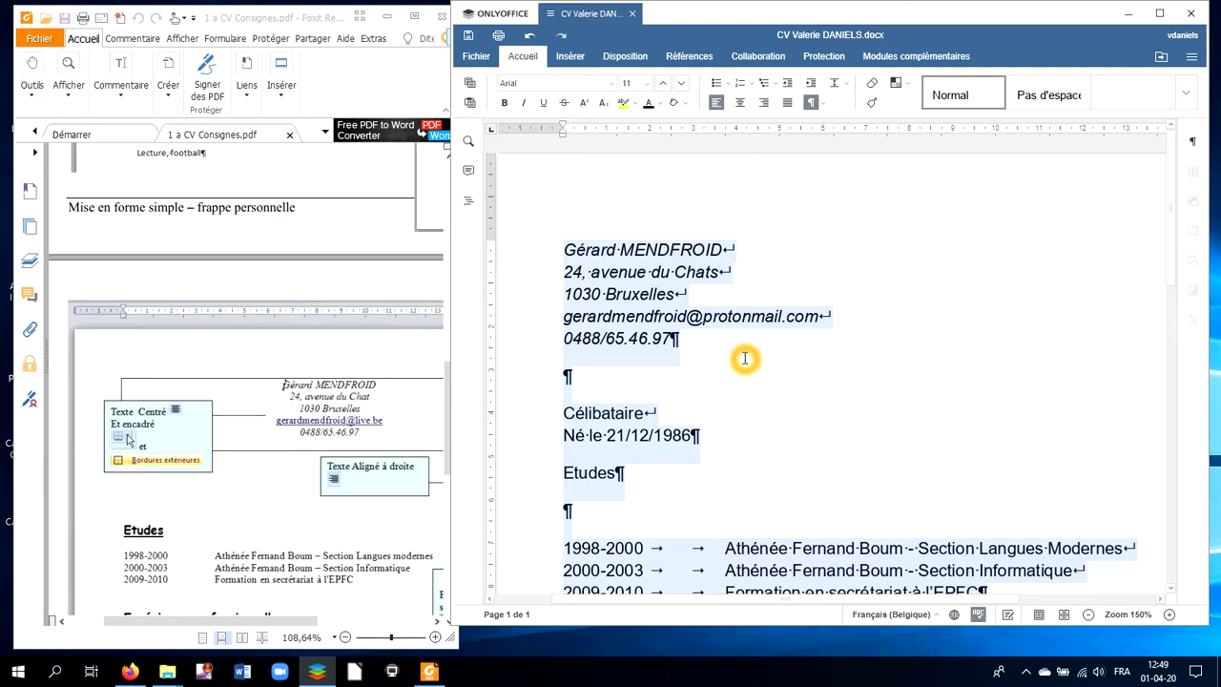
pyautogui.click(611, 84)
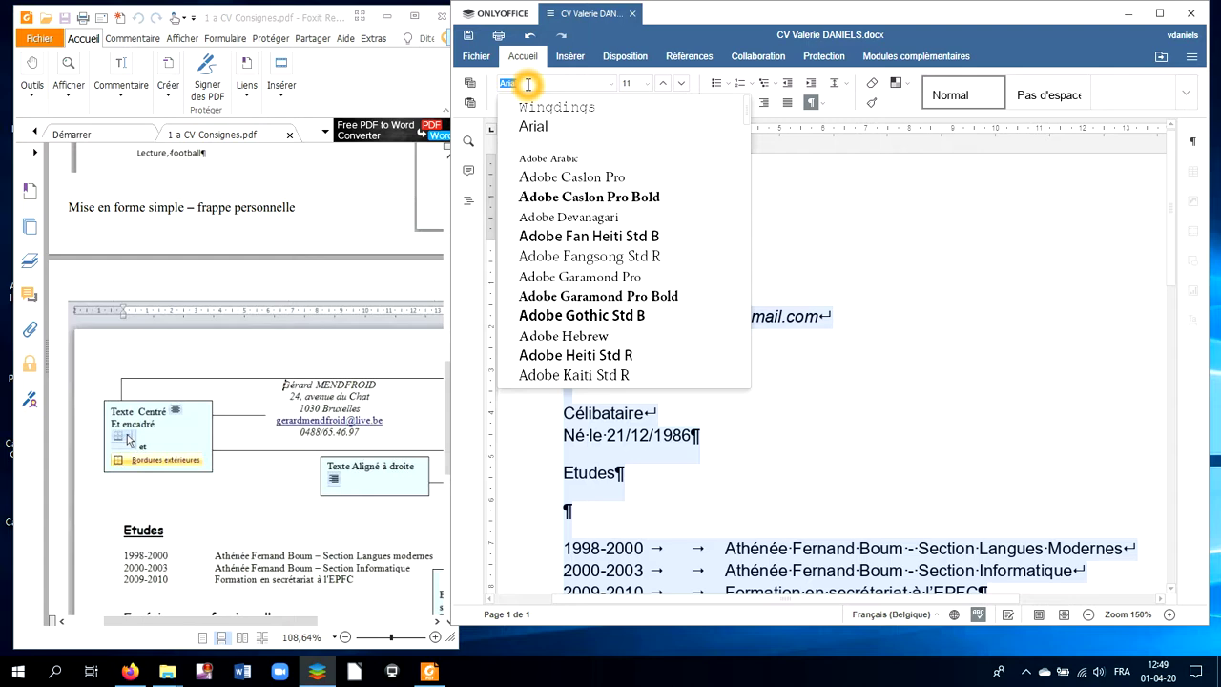
pyautogui.write('t')
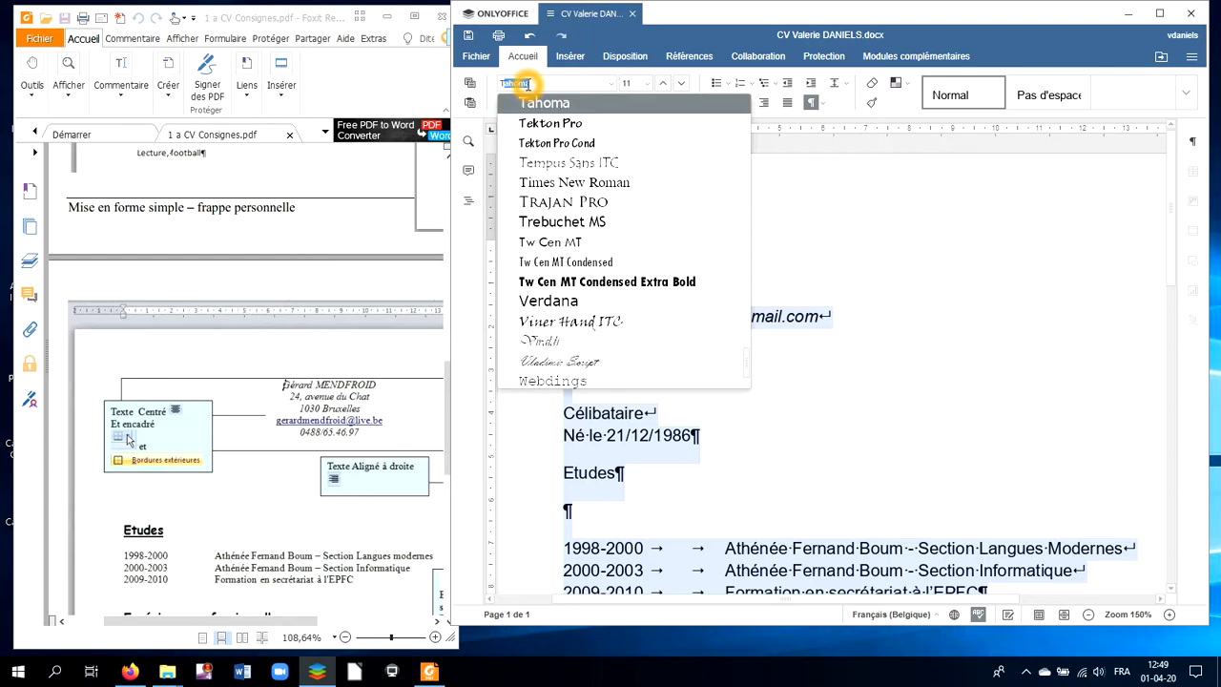
pyautogui.write('imes New R')
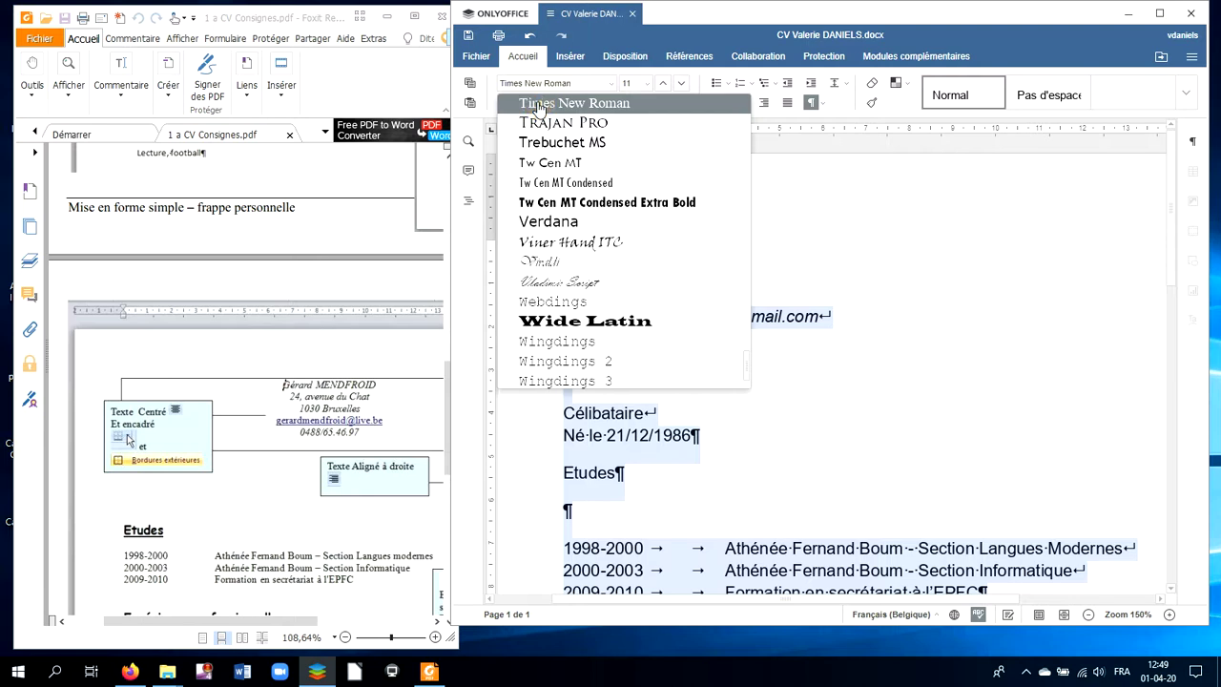
pyautogui.click(539, 105)
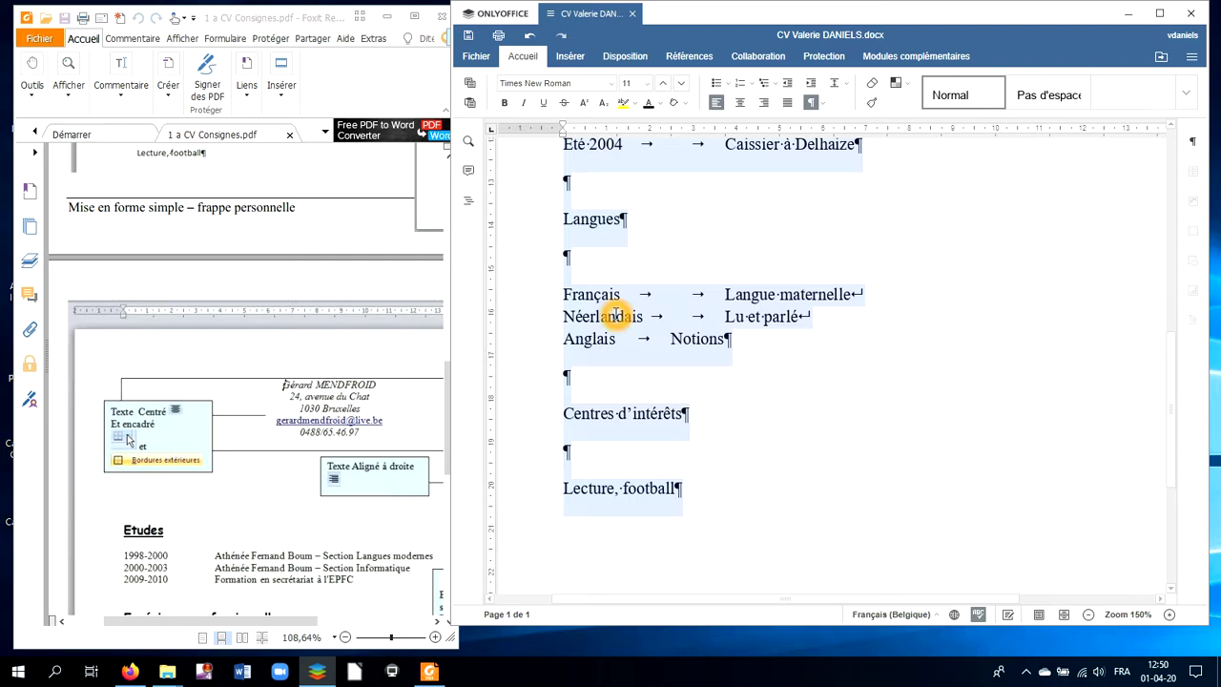
pyautogui.scroll(8, 621, 315)
pyautogui.scroll(5, 619, 317)
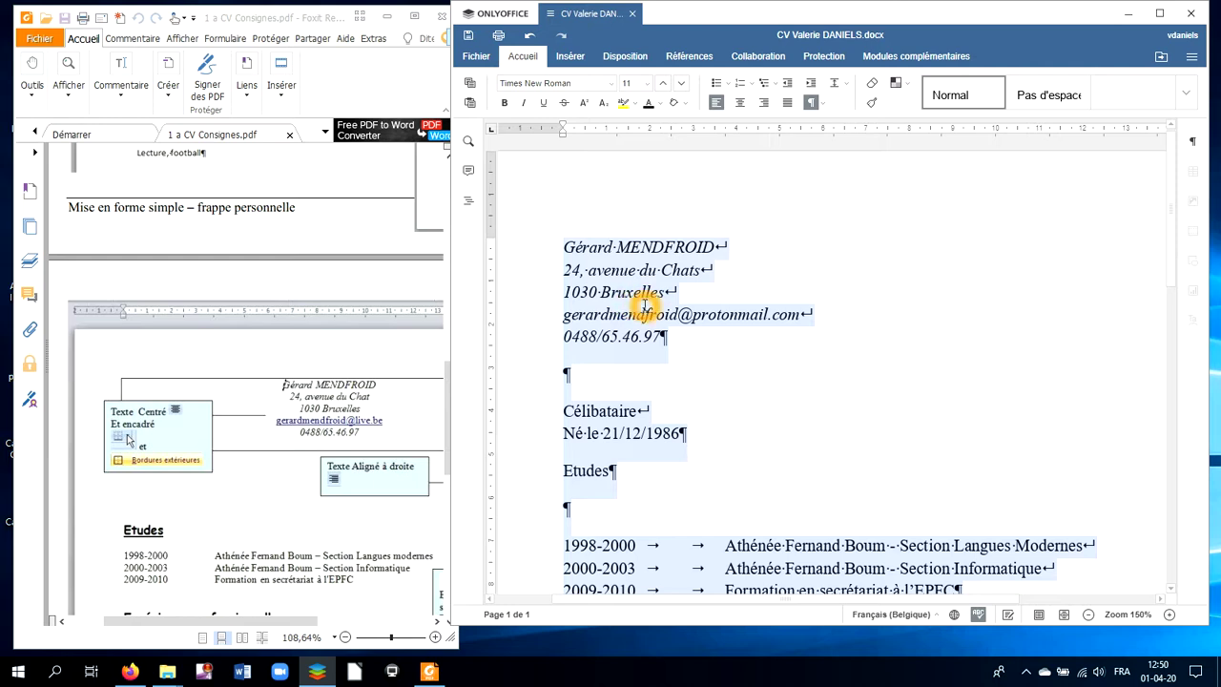
pyautogui.click(642, 305)
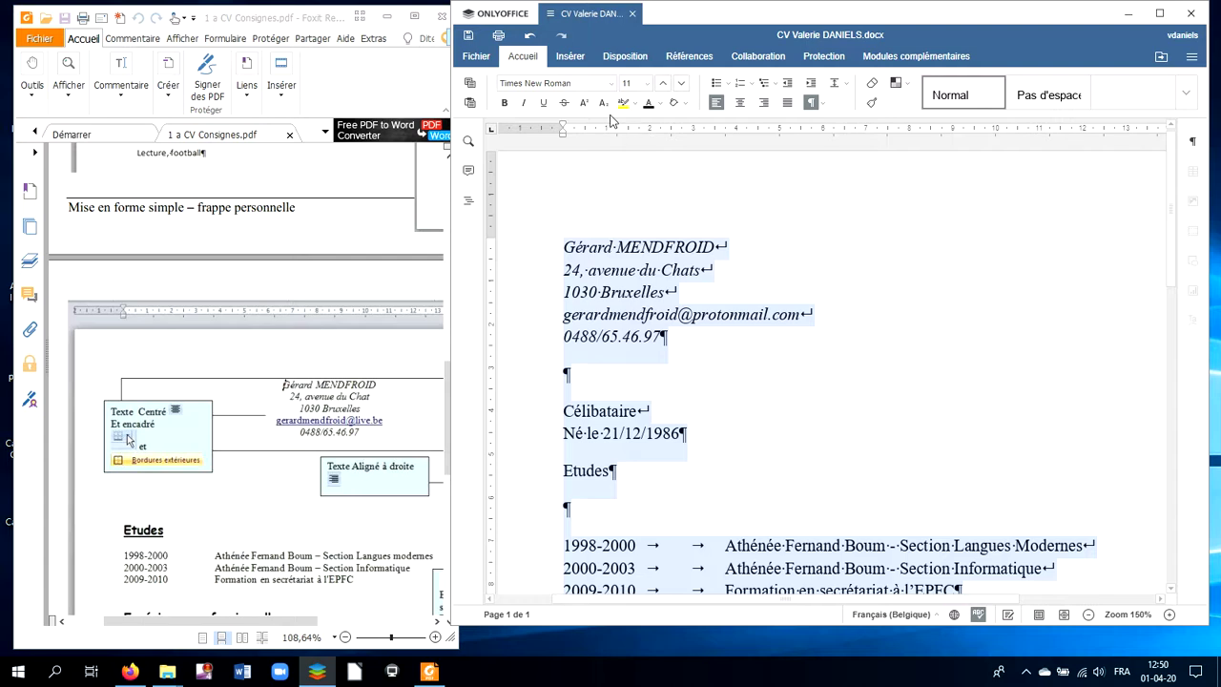
pyautogui.click(674, 271)
pyautogui.click(675, 272)
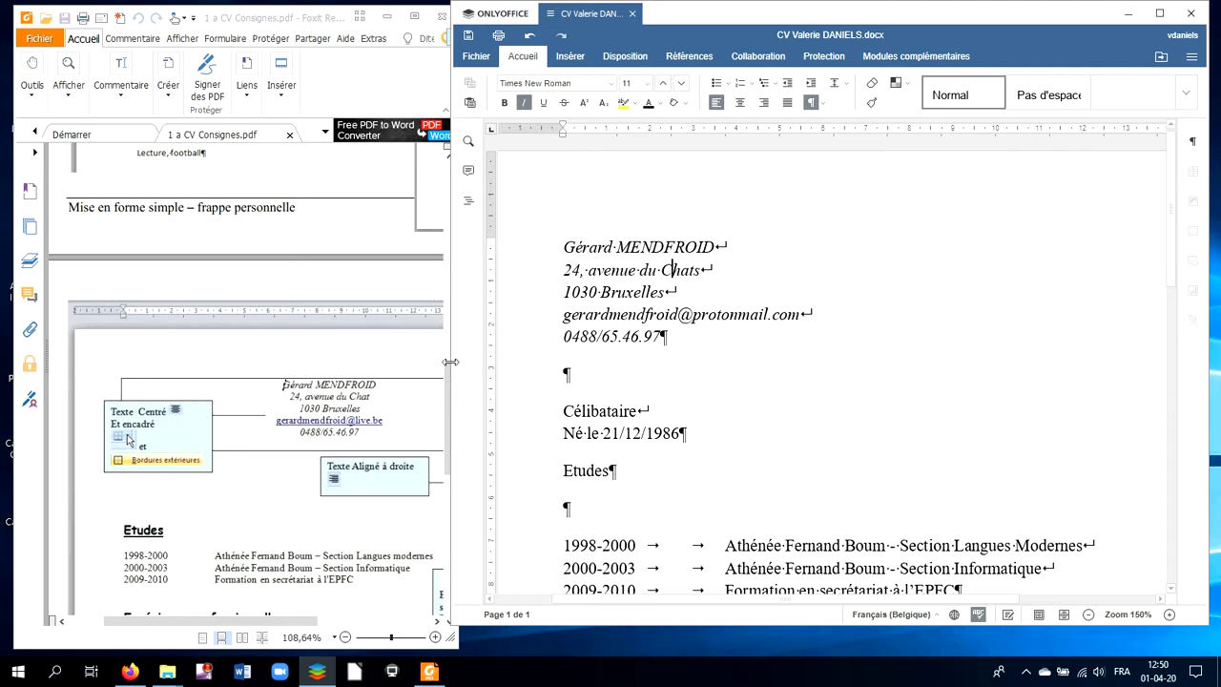
# Select only the e-mail address in the contact details, without its line-break mark, and underline it
pyautogui.click(553, 315)
pyautogui.click(562, 319)
pyautogui.moveTo(563, 315); pyautogui.dragTo(807, 329)
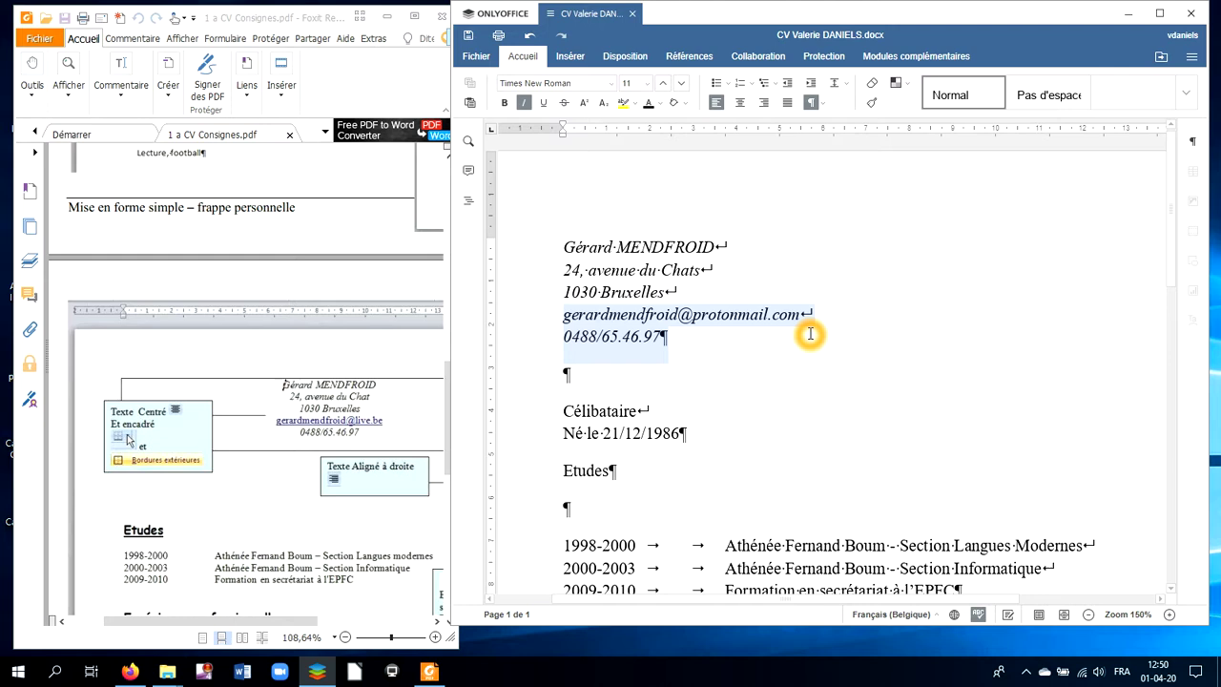
pyautogui.click(801, 319)
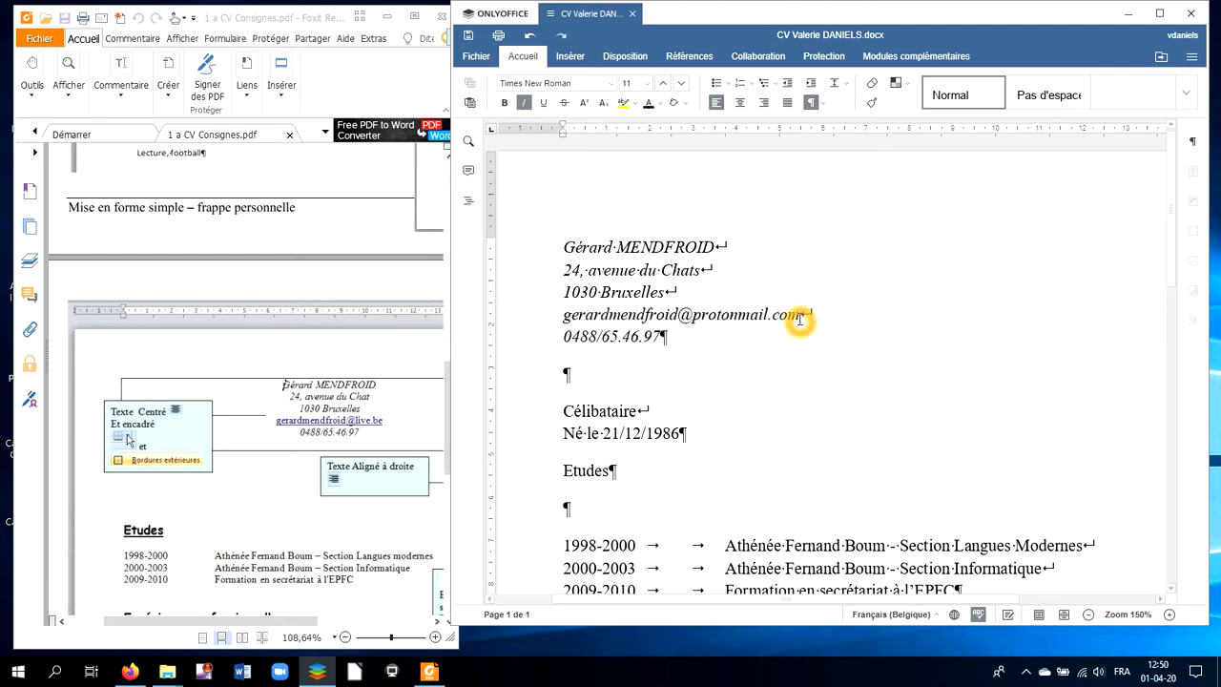
pyautogui.click(563, 318)
pyautogui.moveTo(563, 318); pyautogui.dragTo(801, 319)
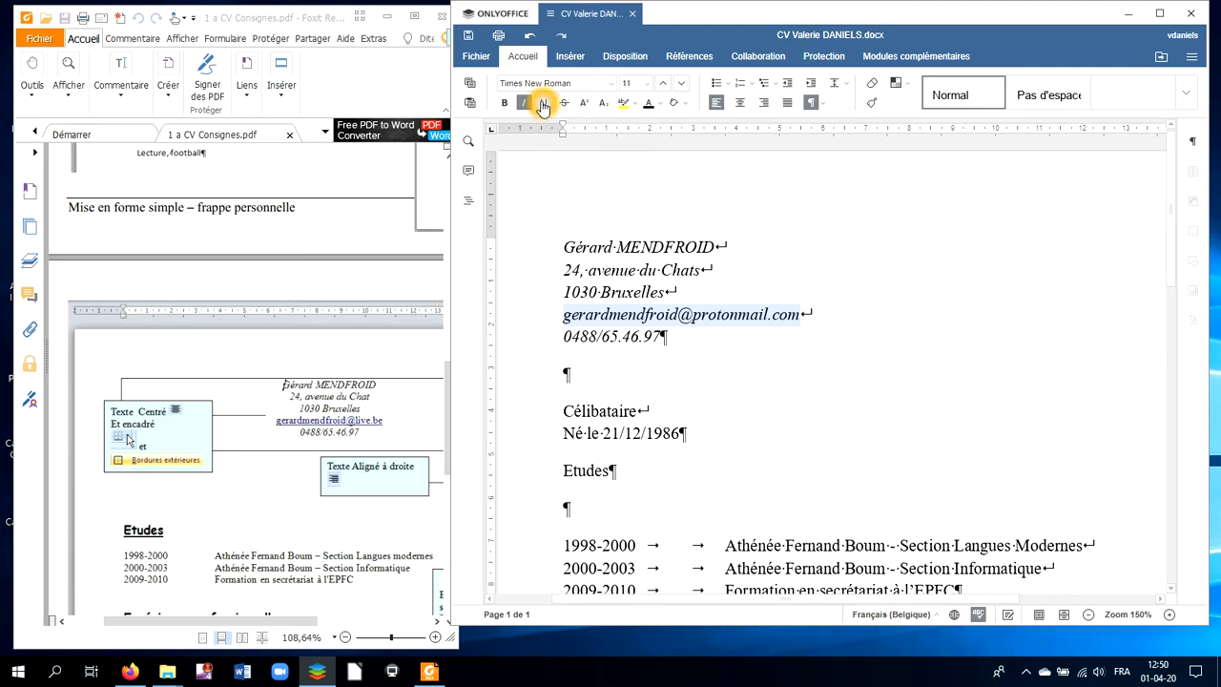
pyautogui.click(545, 106)
# Colour the selected e-mail address with the darker shade of the theme blue
pyautogui.click(661, 107)
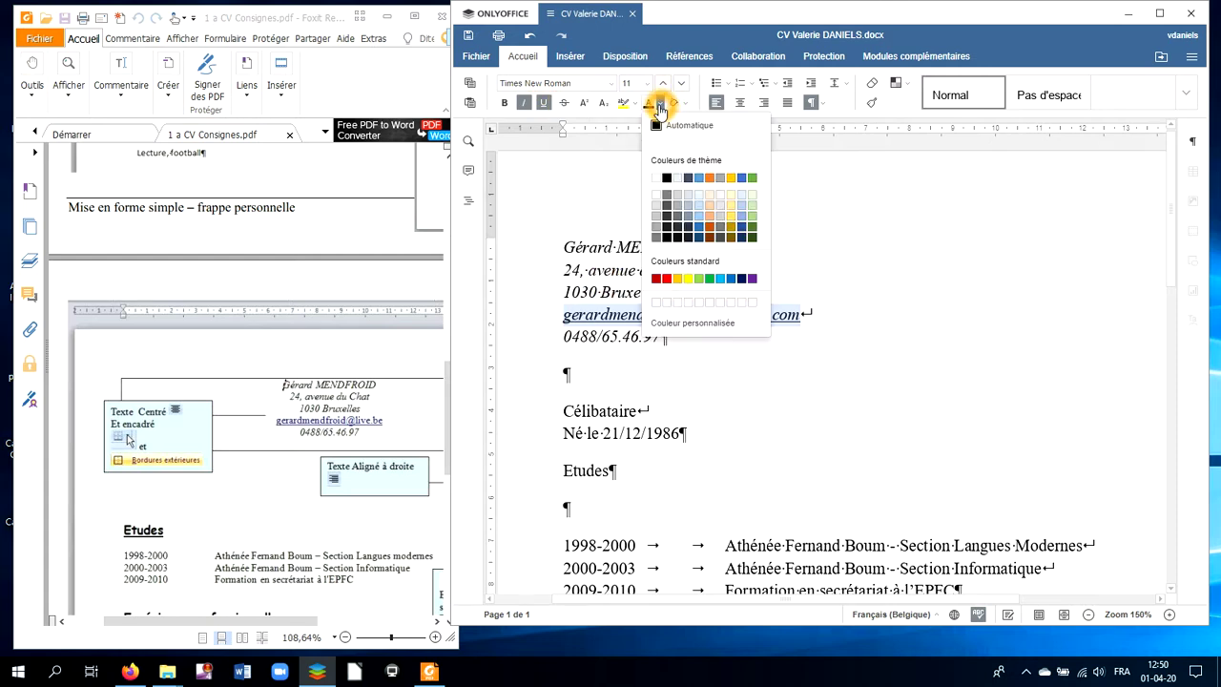
pyautogui.click(699, 215)
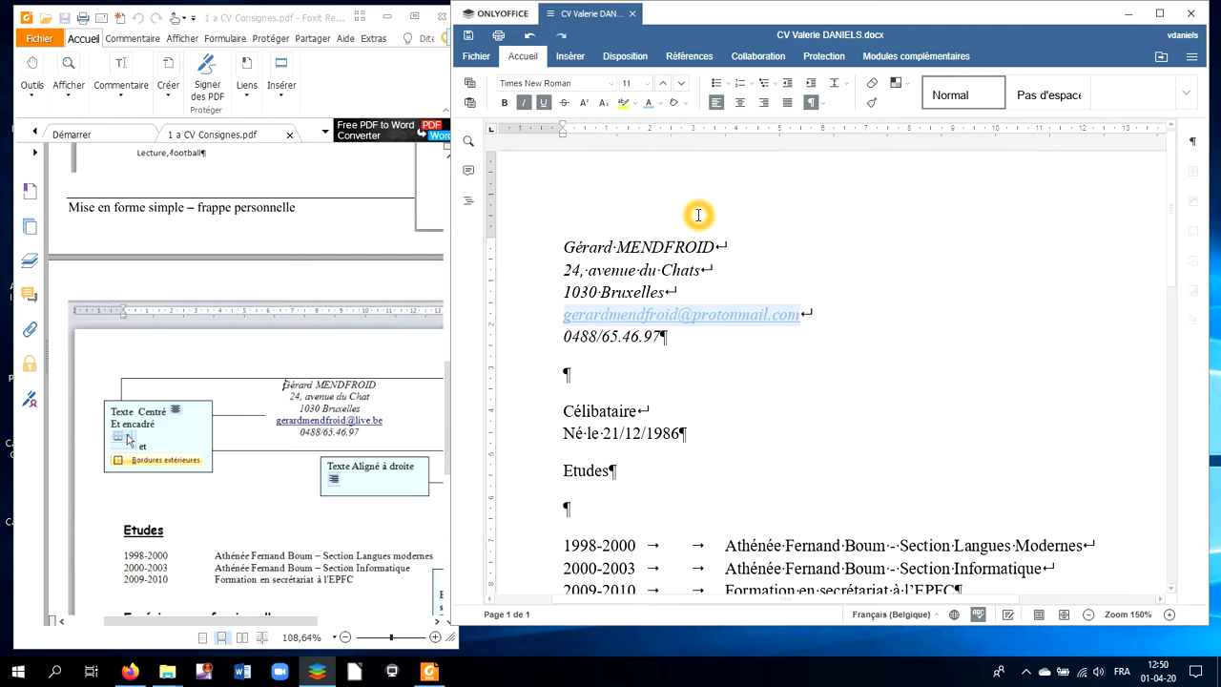
pyautogui.click(659, 103)
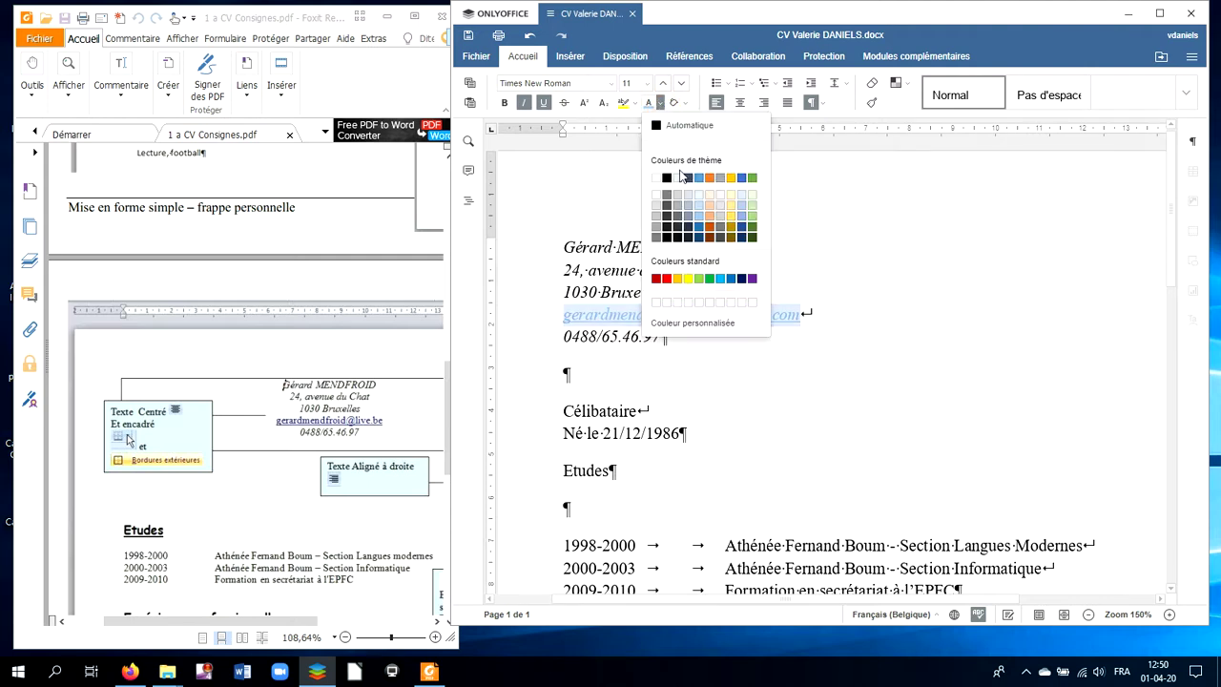
pyautogui.click(701, 229)
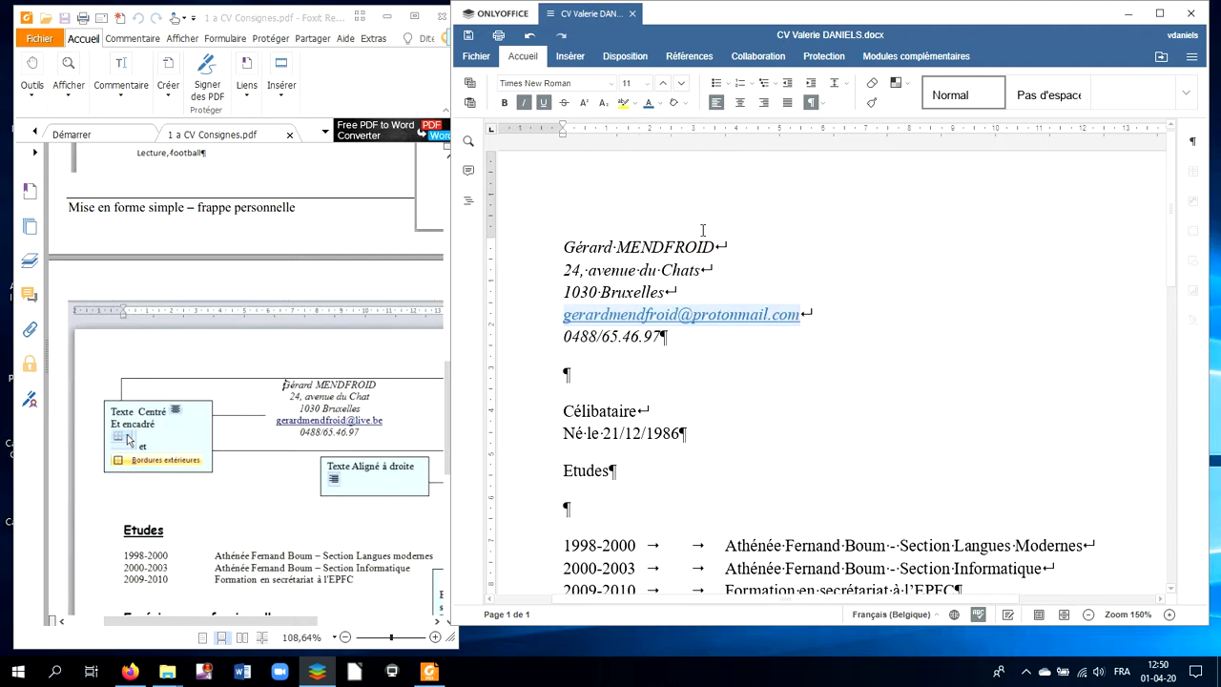
# Centre the whole contact details paragraph horizontally on the page
pyautogui.click(569, 271)
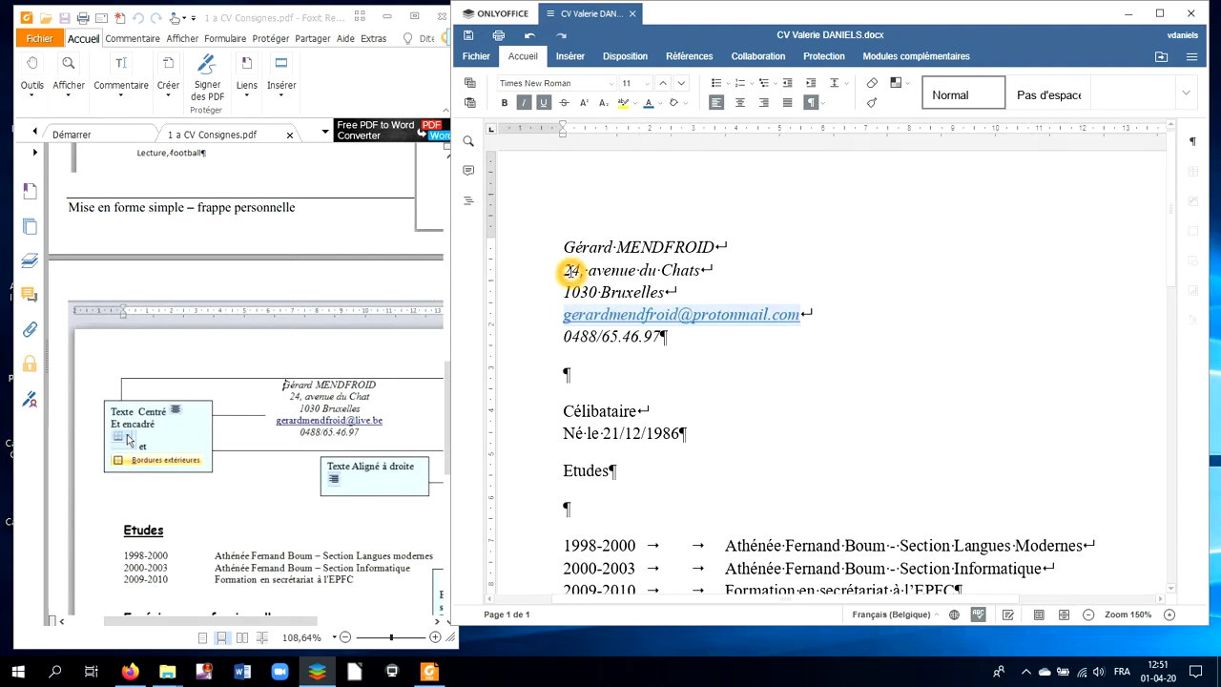
pyautogui.click(609, 282)
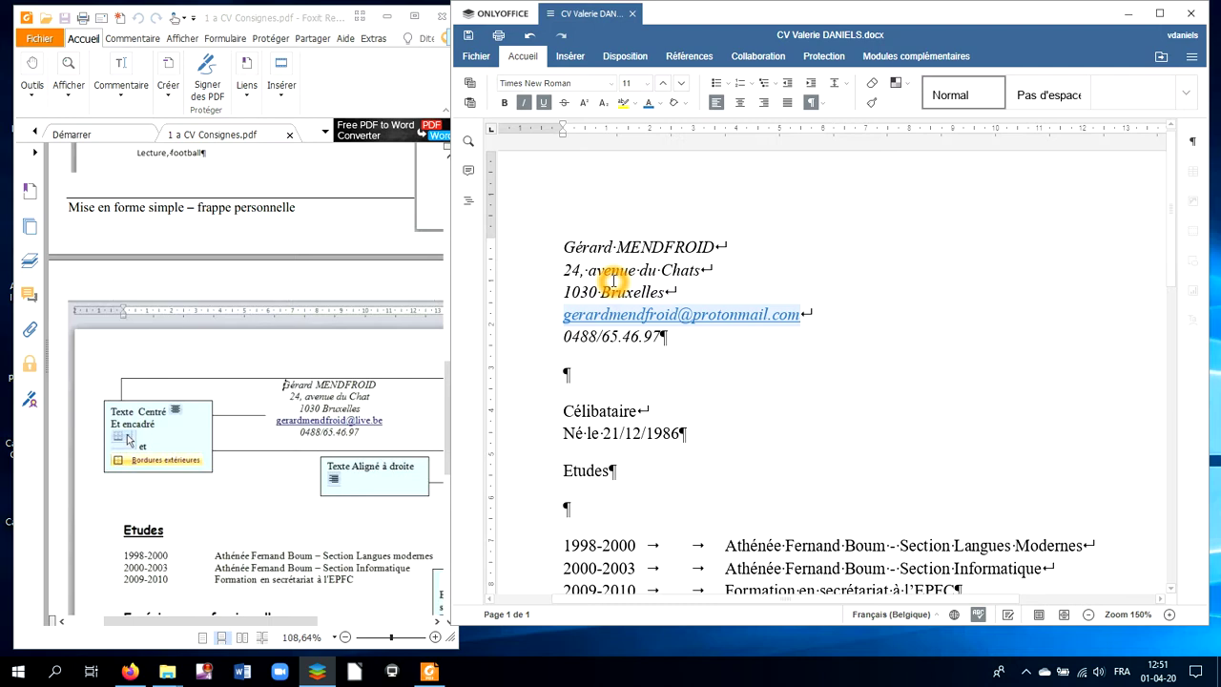
pyautogui.click(614, 289)
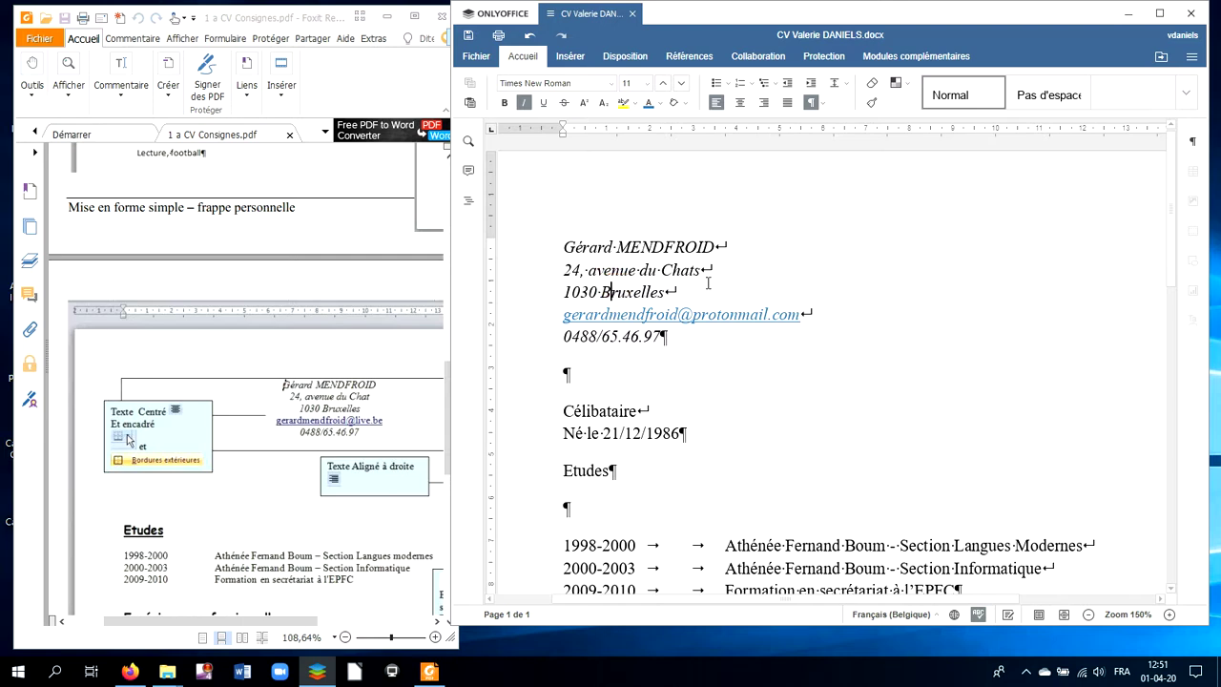
pyautogui.click(814, 316)
pyautogui.click(662, 337)
pyautogui.click(675, 256)
pyautogui.click(747, 105)
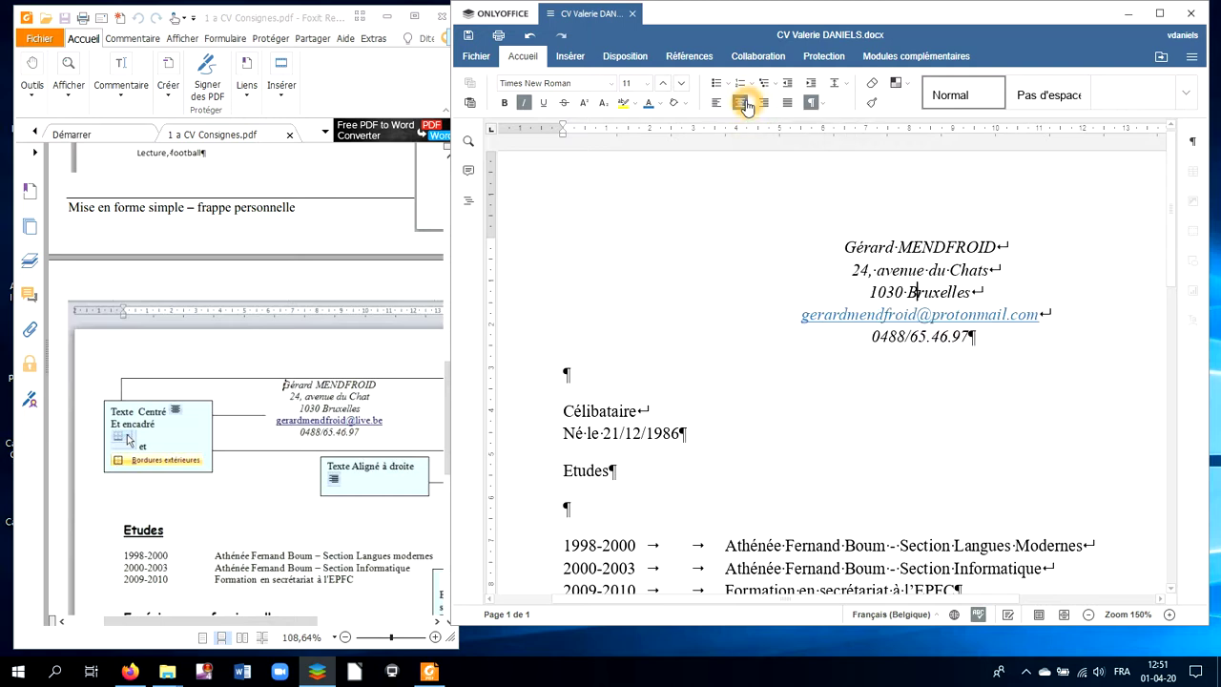
pyautogui.click(850, 383)
pyautogui.click(861, 380)
pyautogui.click(816, 392)
# Reduce the page's left margin to about 2.5 cm using the horizontal ruler
pyautogui.click(1088, 616)
pyautogui.click(1088, 616)
pyautogui.click(1088, 615)
pyautogui.click(1088, 616)
pyautogui.click(1089, 616)
pyautogui.click(1088, 615)
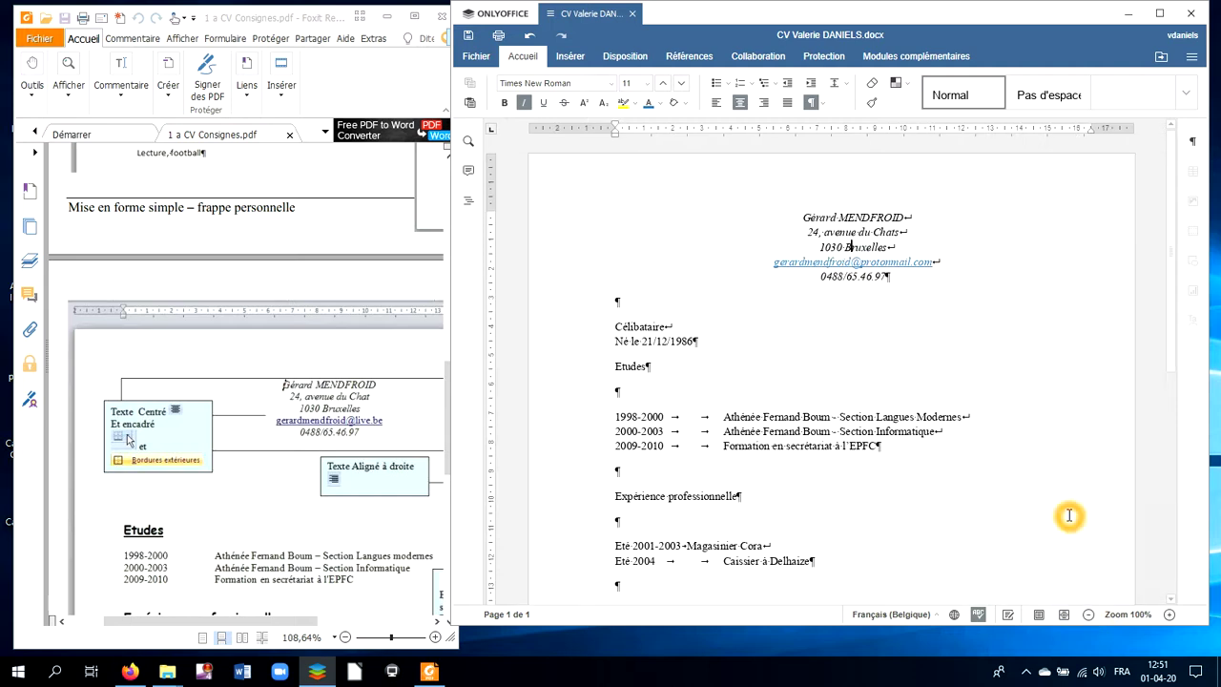
pyautogui.click(674, 130)
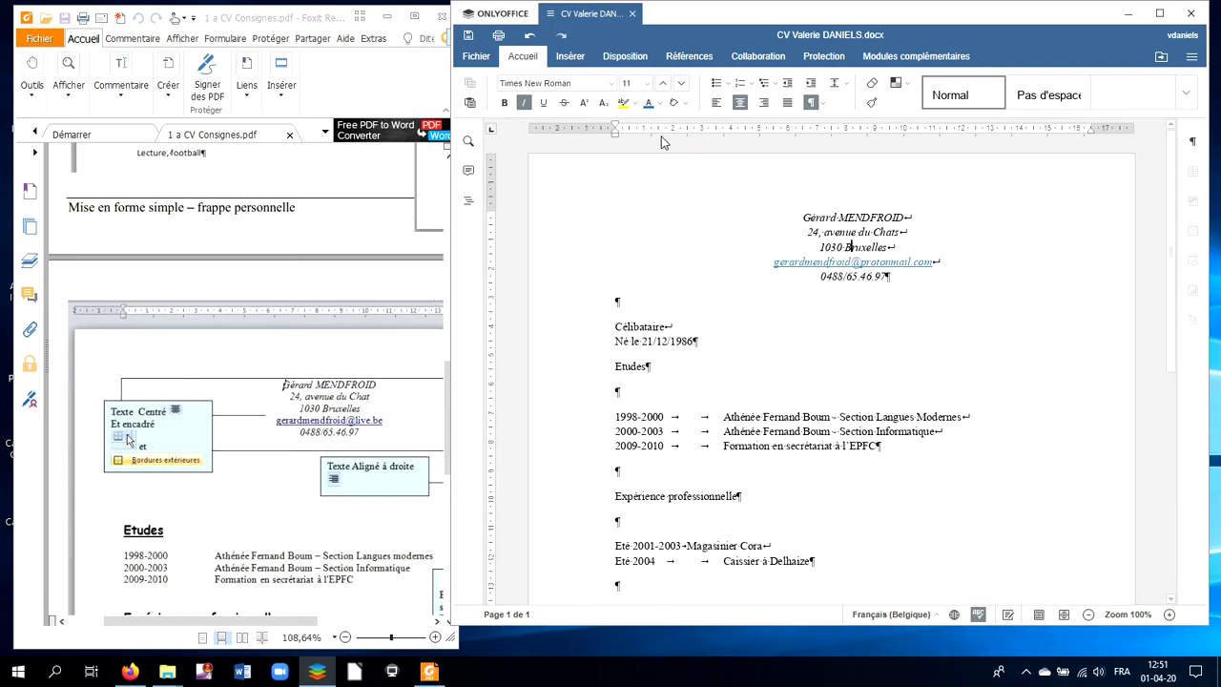
pyautogui.click(624, 130)
pyautogui.moveTo(620, 131); pyautogui.dragTo(616, 129)
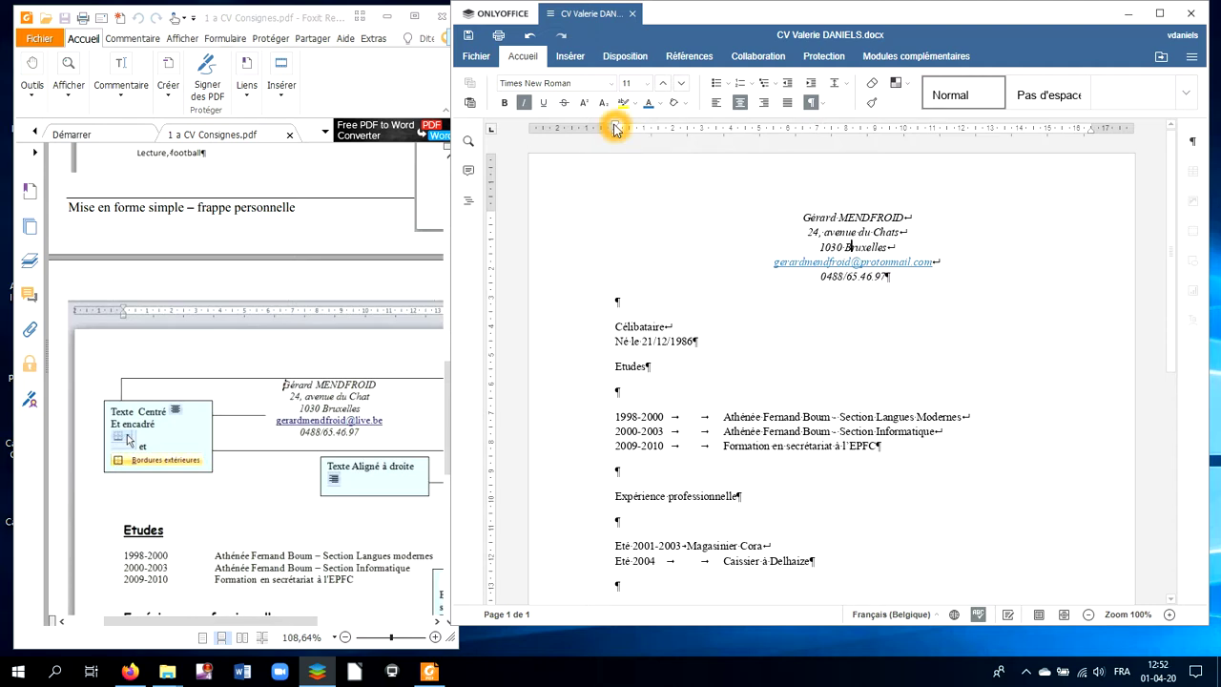
pyautogui.moveTo(616, 128); pyautogui.dragTo(601, 129)
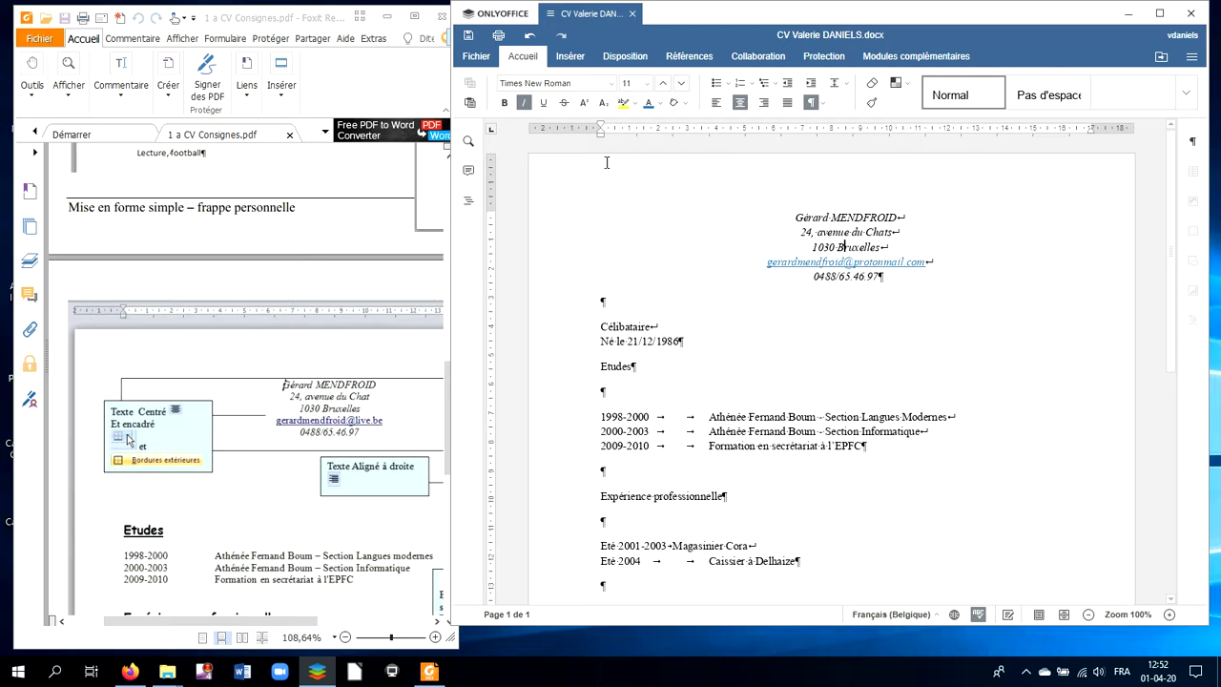
pyautogui.click(601, 129)
# Increase the page's right margin to about 2.3 cm using the horizontal ruler
pyautogui.click(718, 239)
pyautogui.click(624, 241)
pyautogui.click(726, 250)
pyautogui.click(757, 207)
pyautogui.click(1091, 126)
pyautogui.moveTo(1092, 126); pyautogui.dragTo(1083, 135)
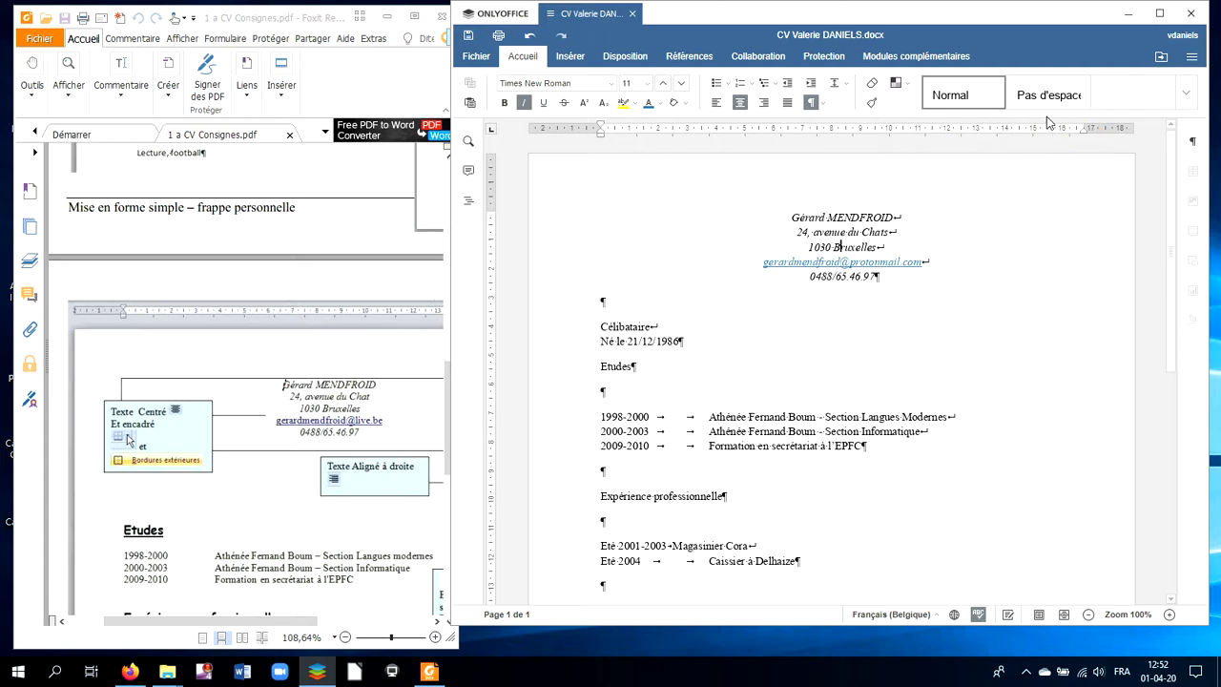
pyautogui.click(1085, 125)
pyautogui.moveTo(1085, 125); pyautogui.dragTo(1068, 125)
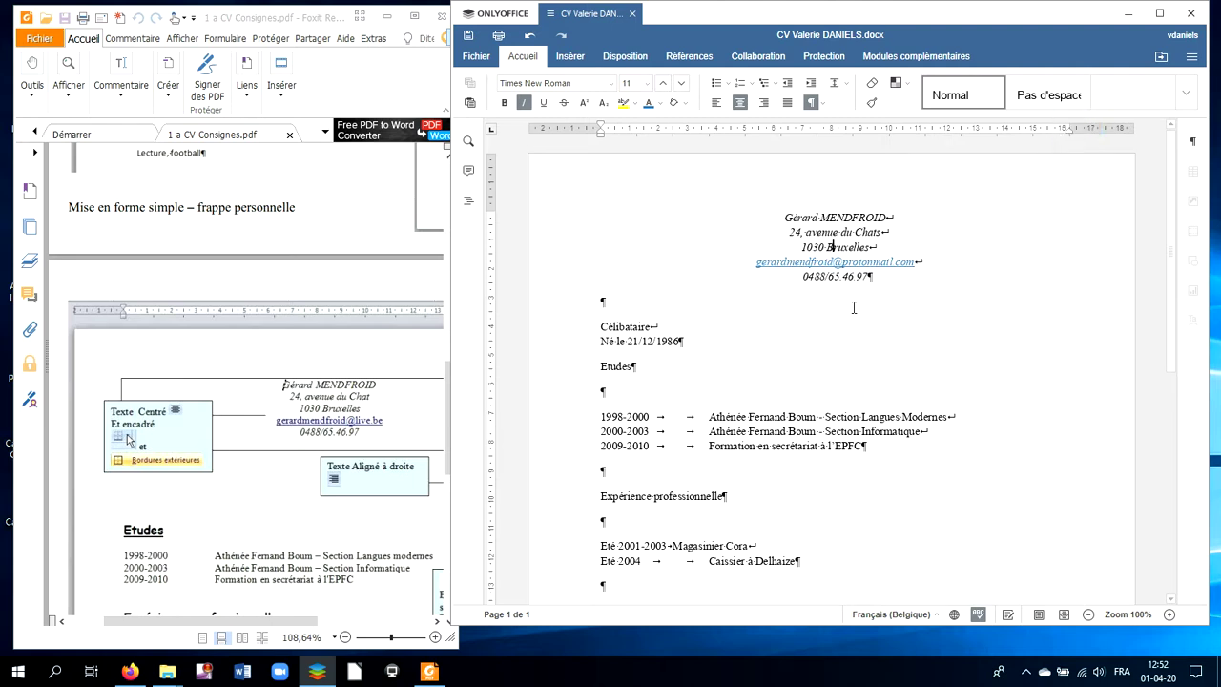
# Try applying an outer-only border through the contact details' advanced paragraph settings, and undo it
pyautogui.click(831, 219)
pyautogui.rightClick(831, 221)
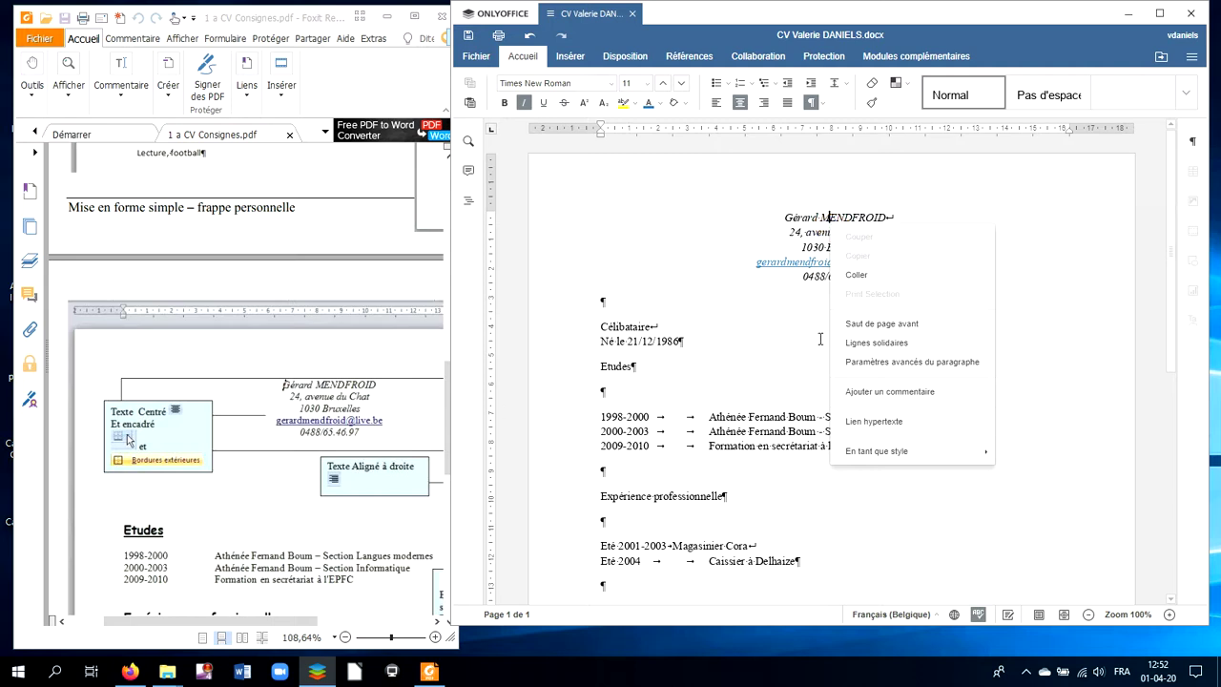
pyautogui.click(888, 372)
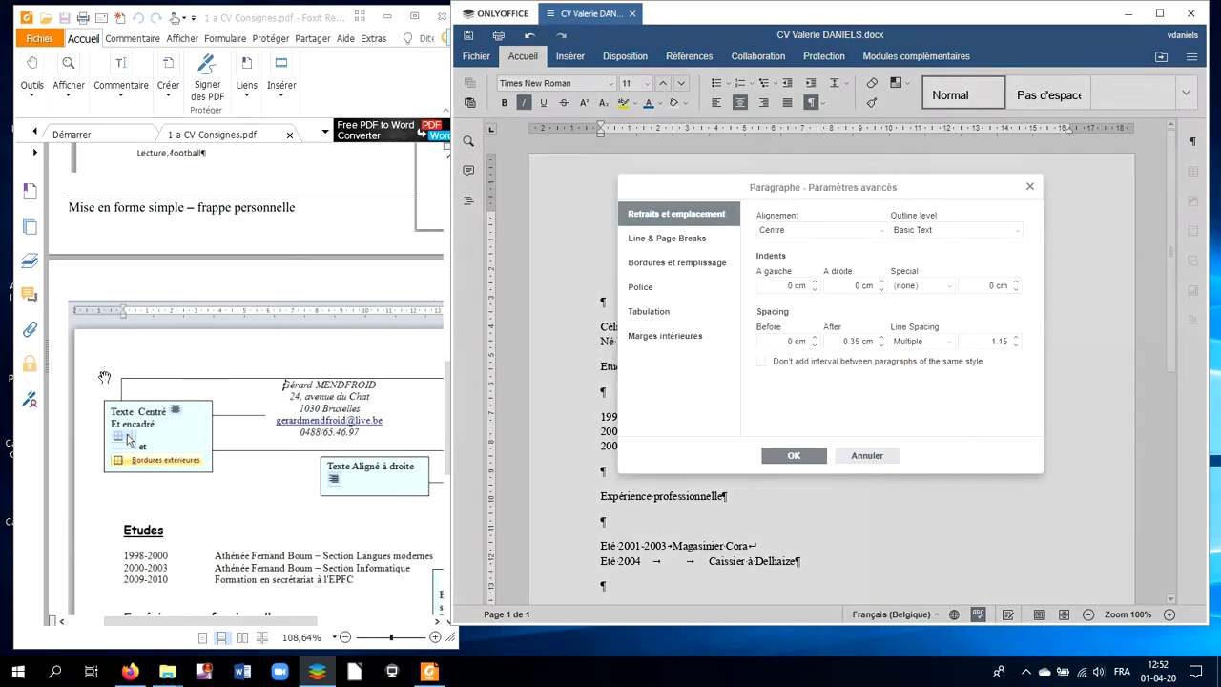
pyautogui.moveTo(665, 183); pyautogui.dragTo(636, 330)
pyautogui.moveTo(638, 335); pyautogui.dragTo(637, 326)
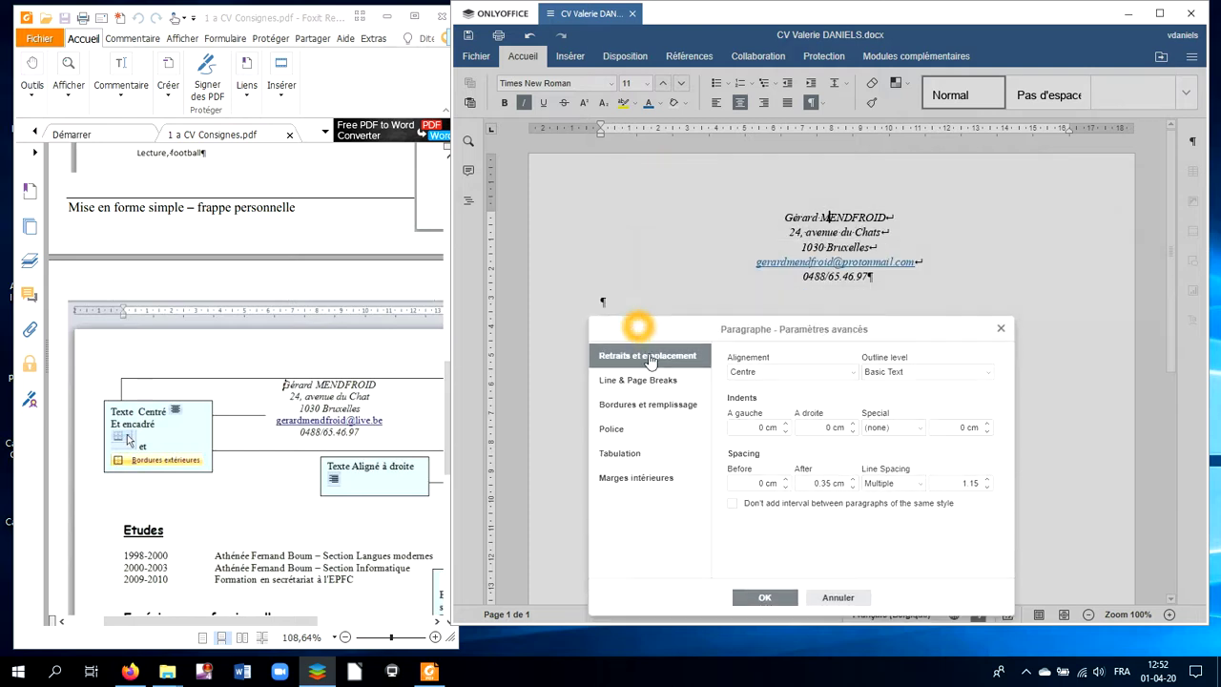
pyautogui.click(670, 409)
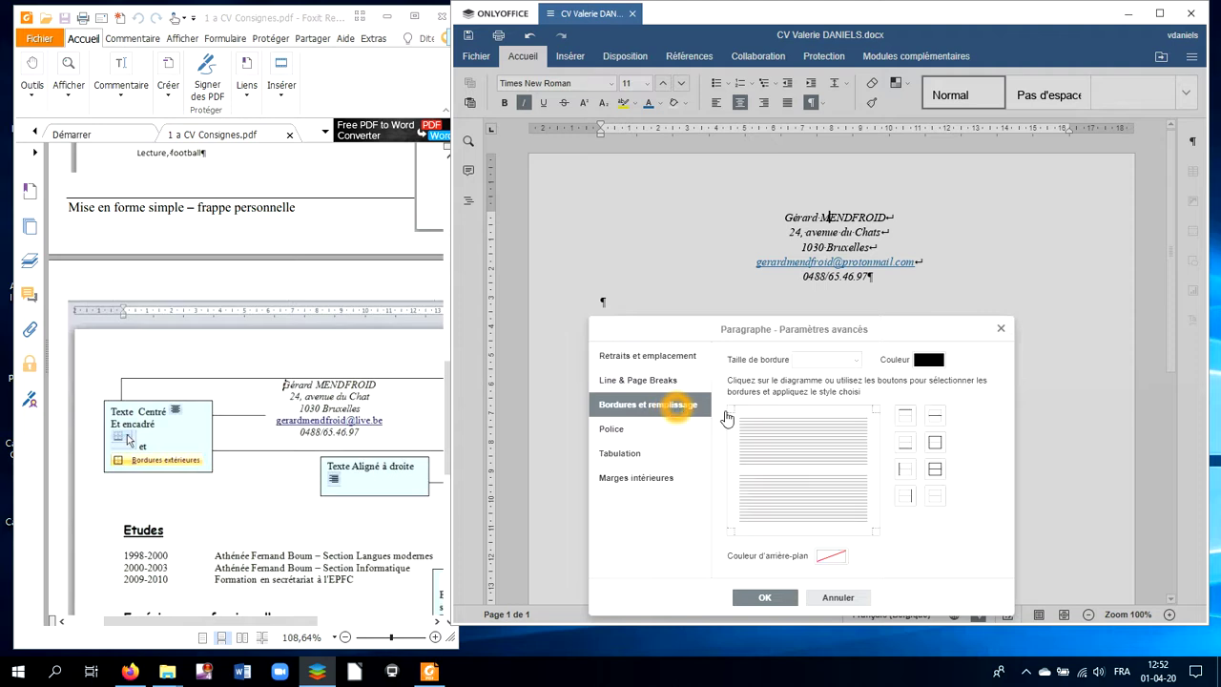
pyautogui.click(938, 456)
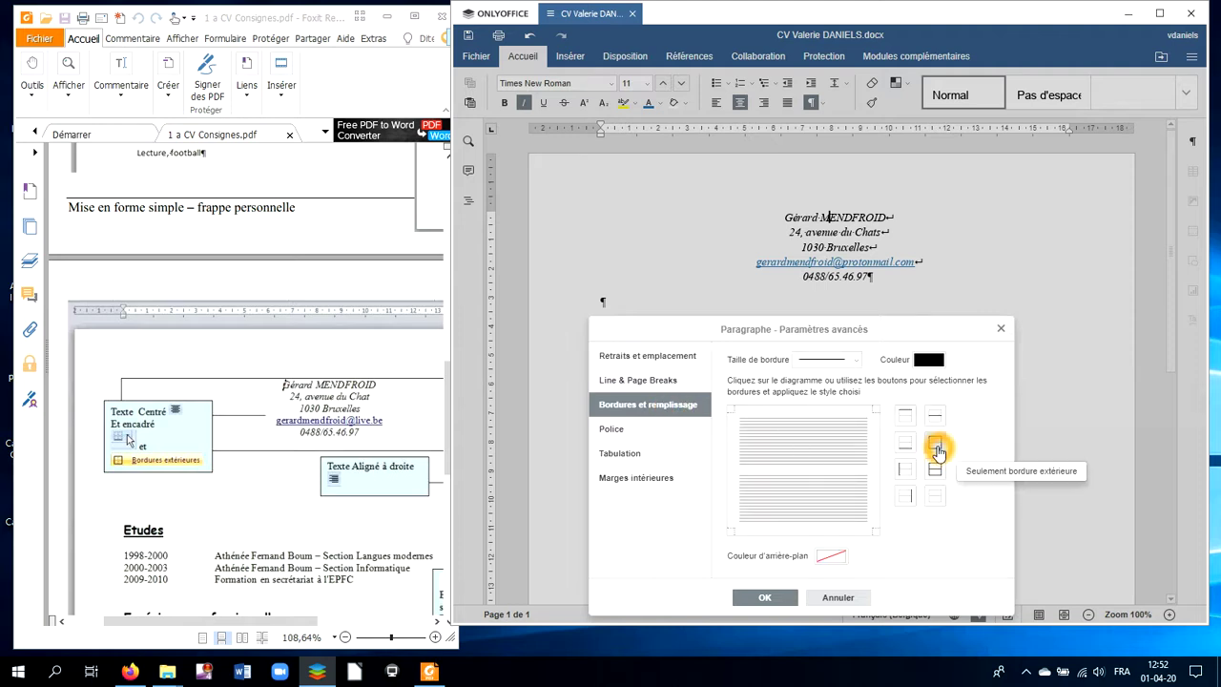
pyautogui.click(938, 446)
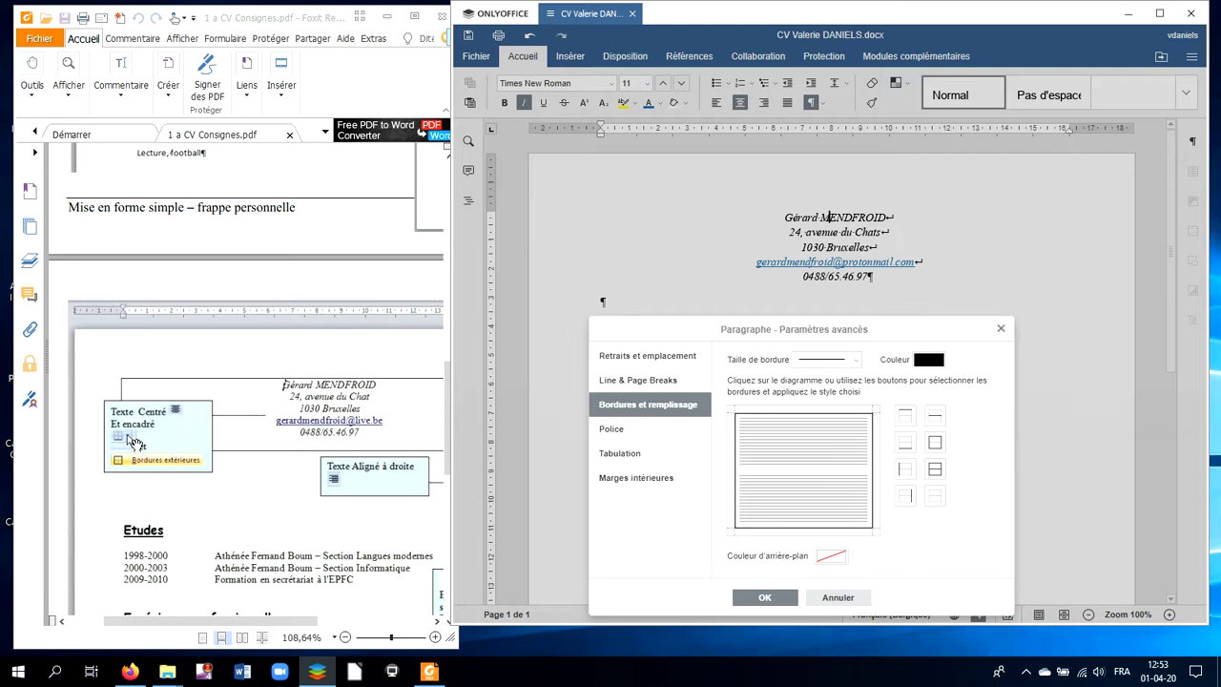
pyautogui.click(778, 597)
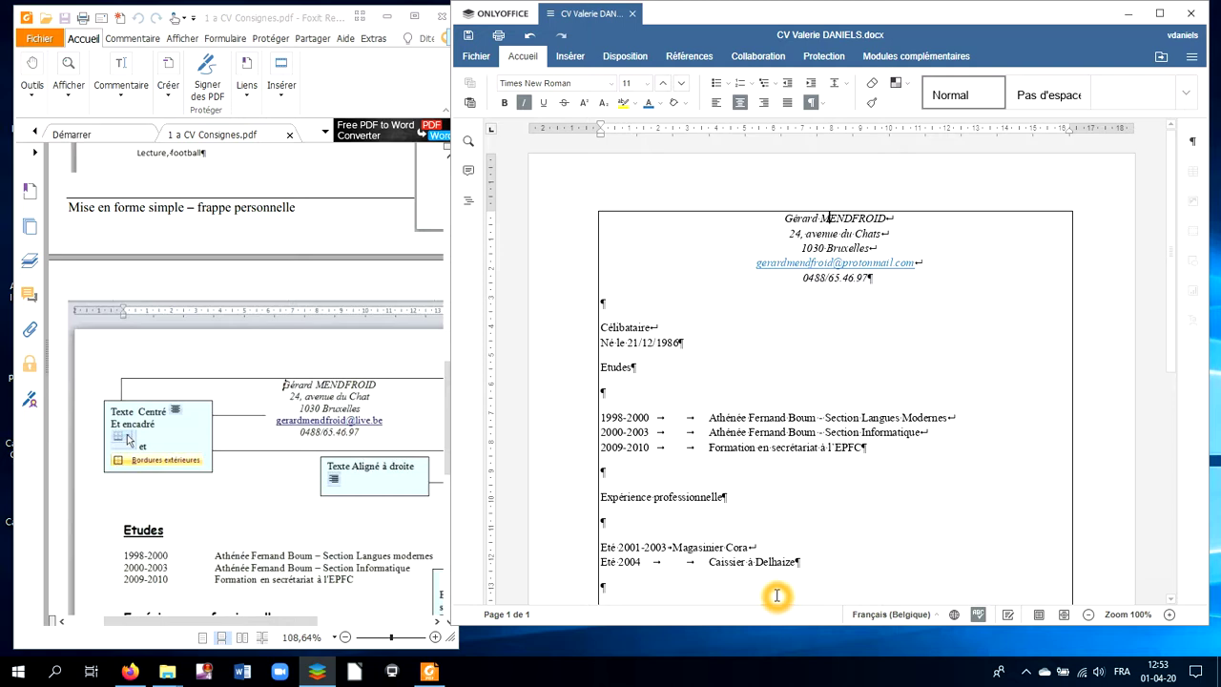
pyautogui.hotkey('ctrl', 'z')
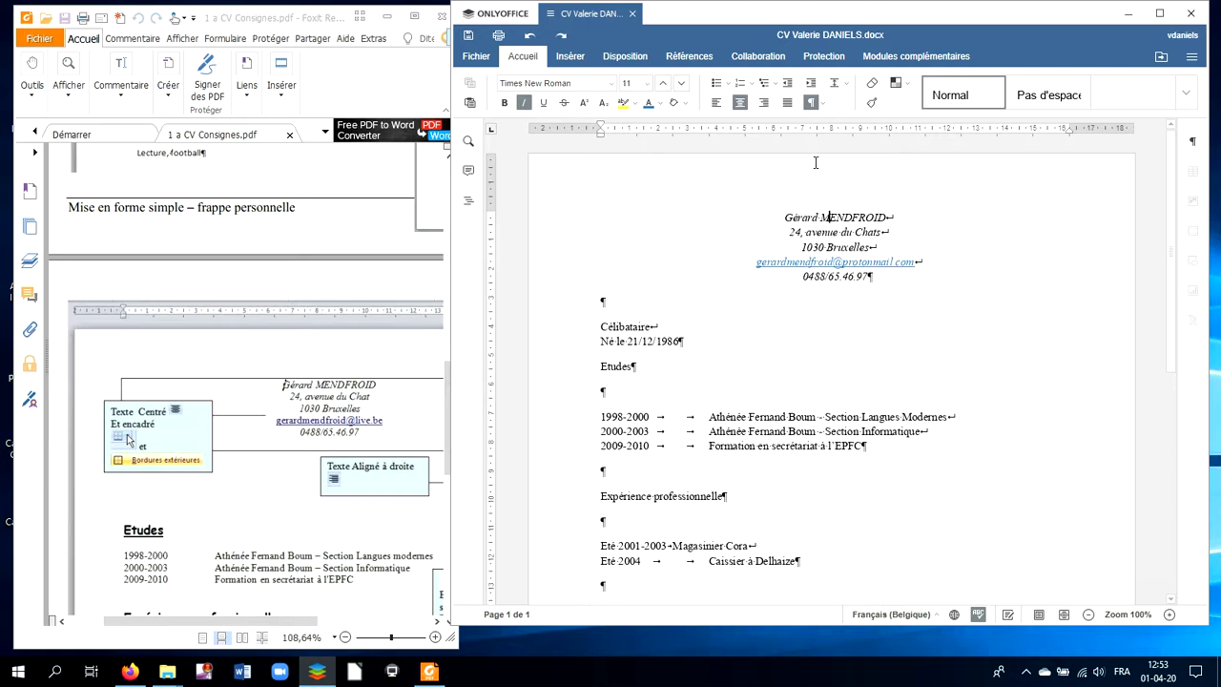
# Open the border and fill options in the advanced settings of the contact details paragraph
pyautogui.rightClick(837, 229)
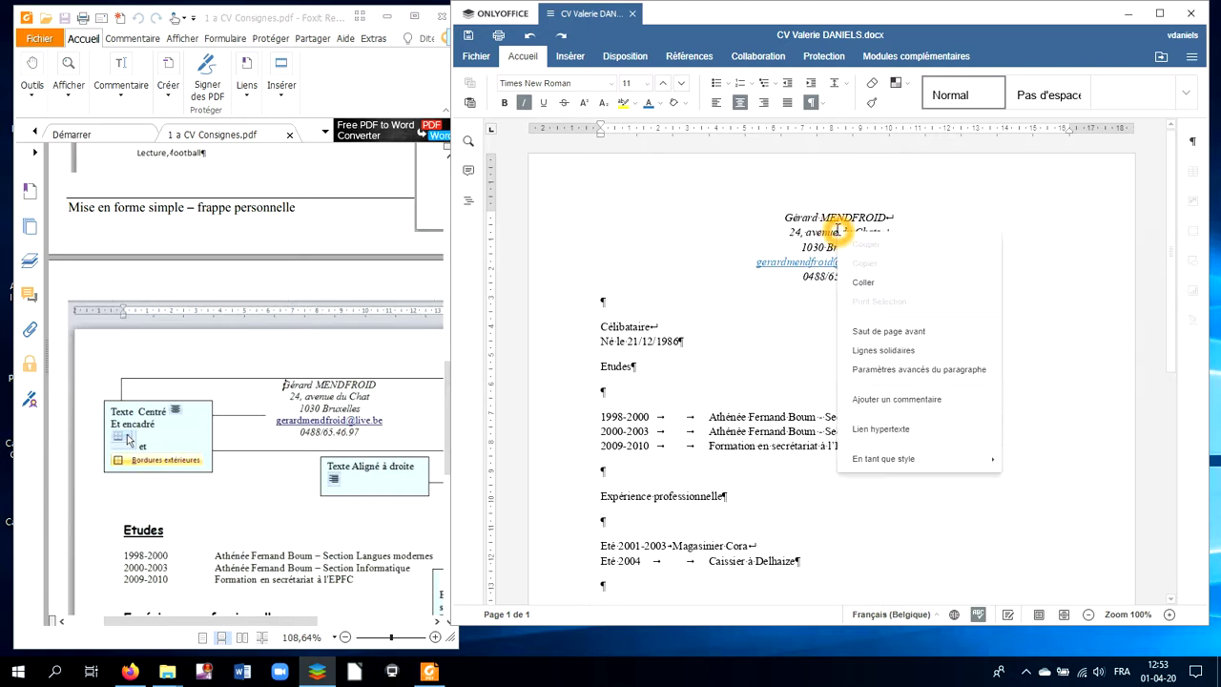
pyautogui.click(877, 372)
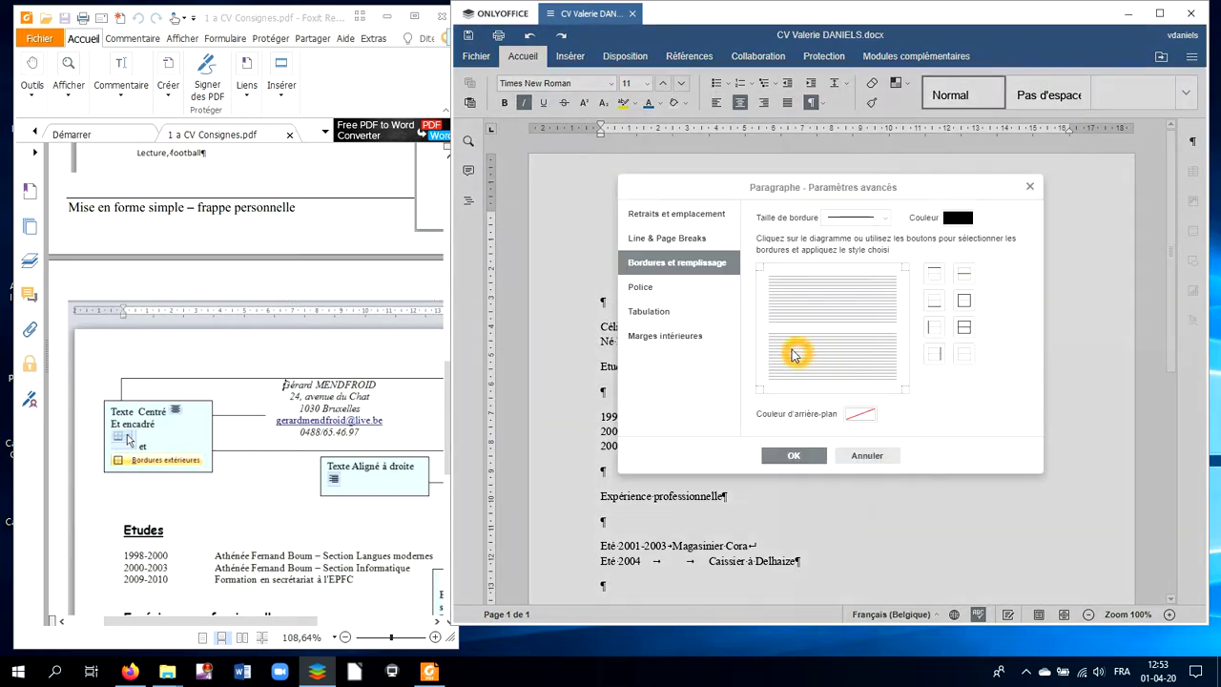